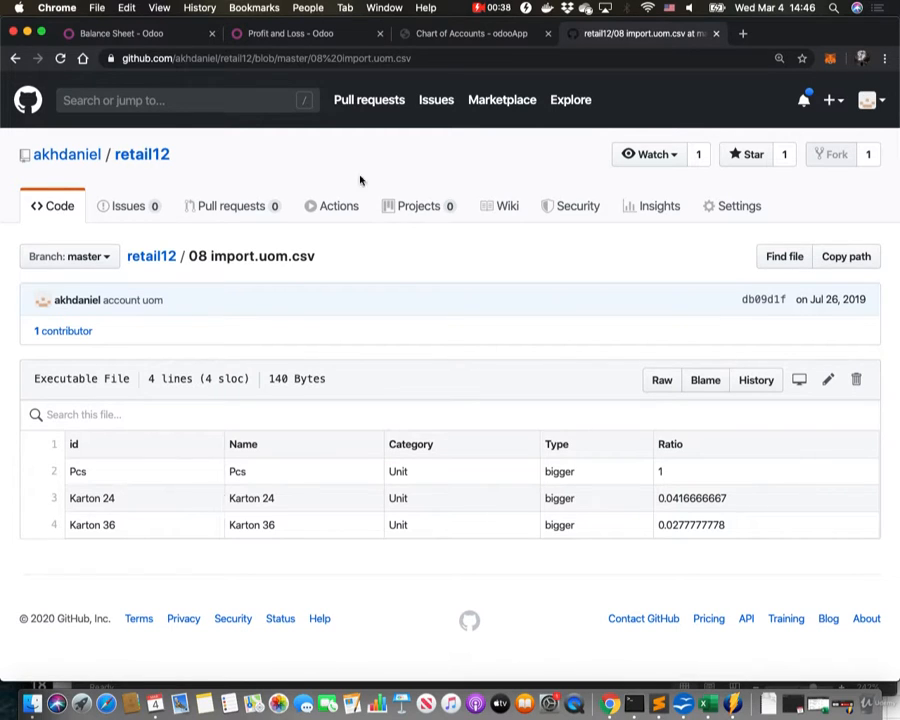
Switch from GitHub to Odoo, open the Inventory app's product list and start a new product record
left_click(467, 36)
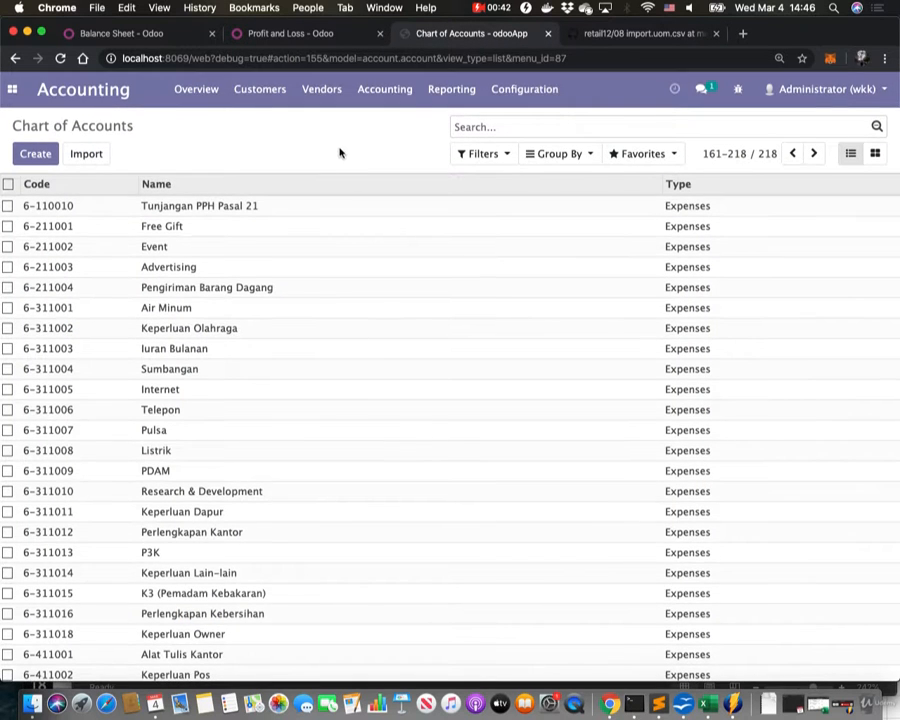
left_click(20, 90)
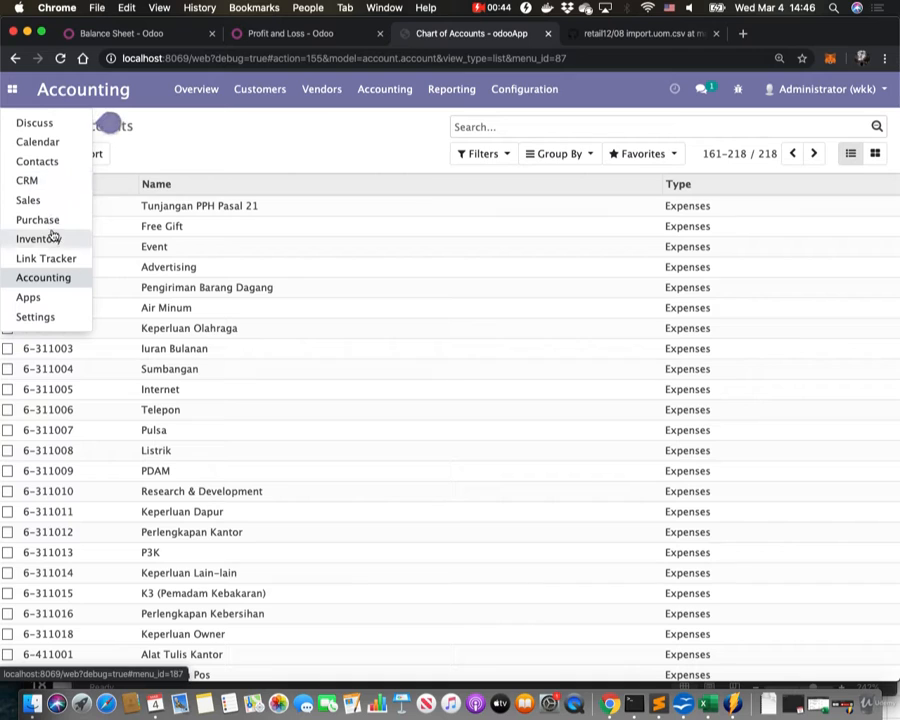
left_click(42, 237)
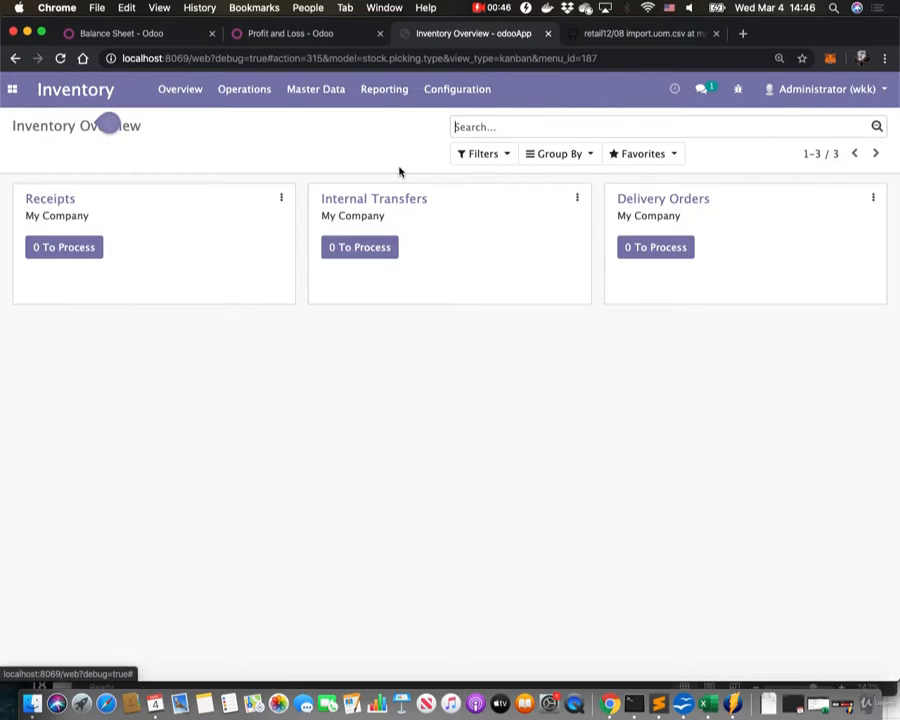
left_click(316, 90)
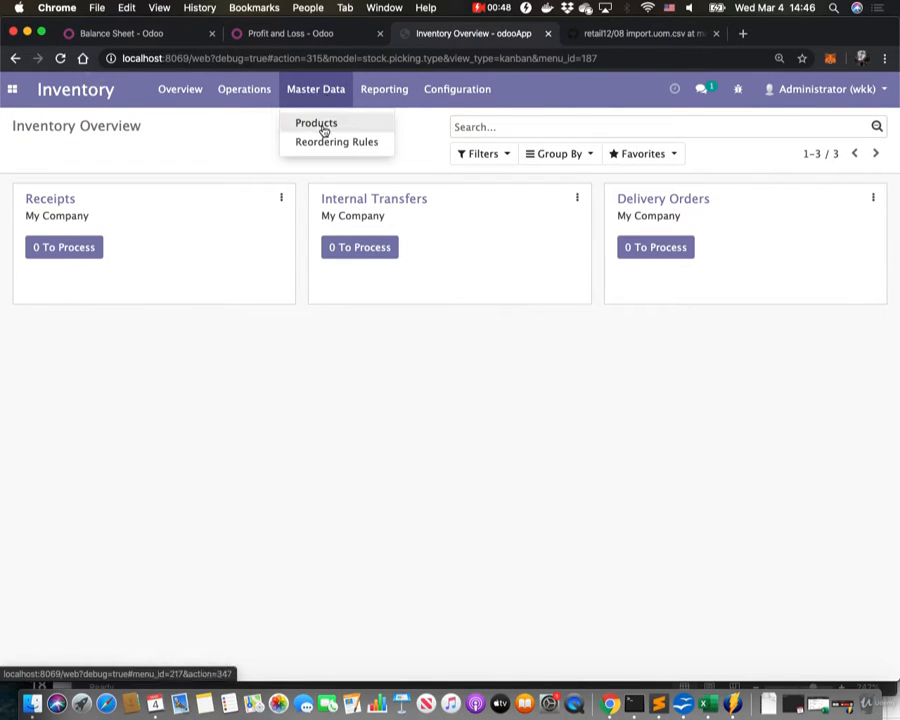
left_click(318, 122)
left_click(42, 156)
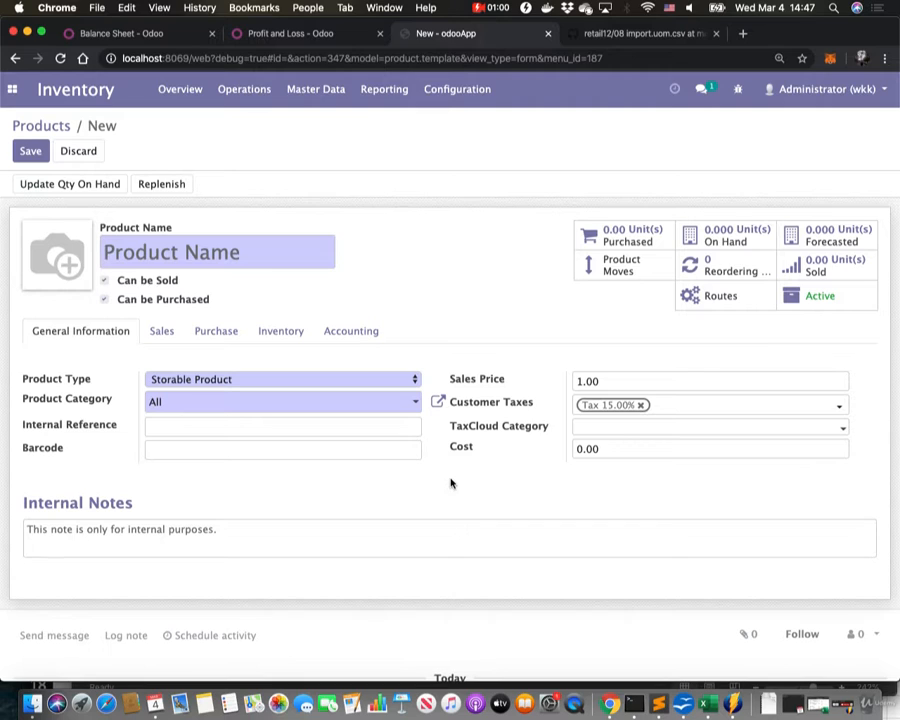
Enable Units of Measure under Products in the Inventory settings and save the settings
left_click(464, 101)
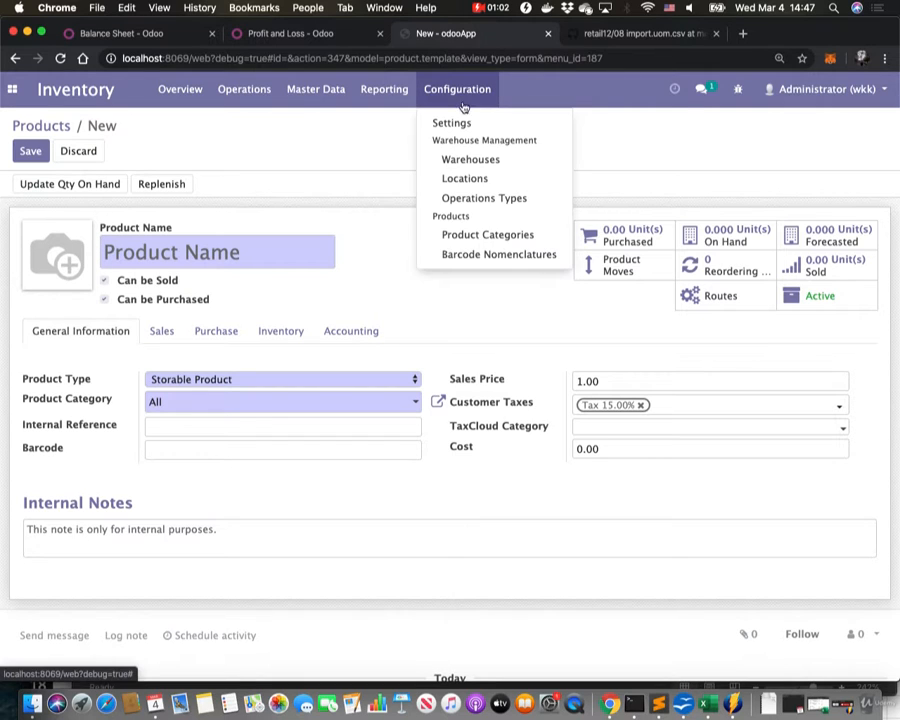
left_click(456, 124)
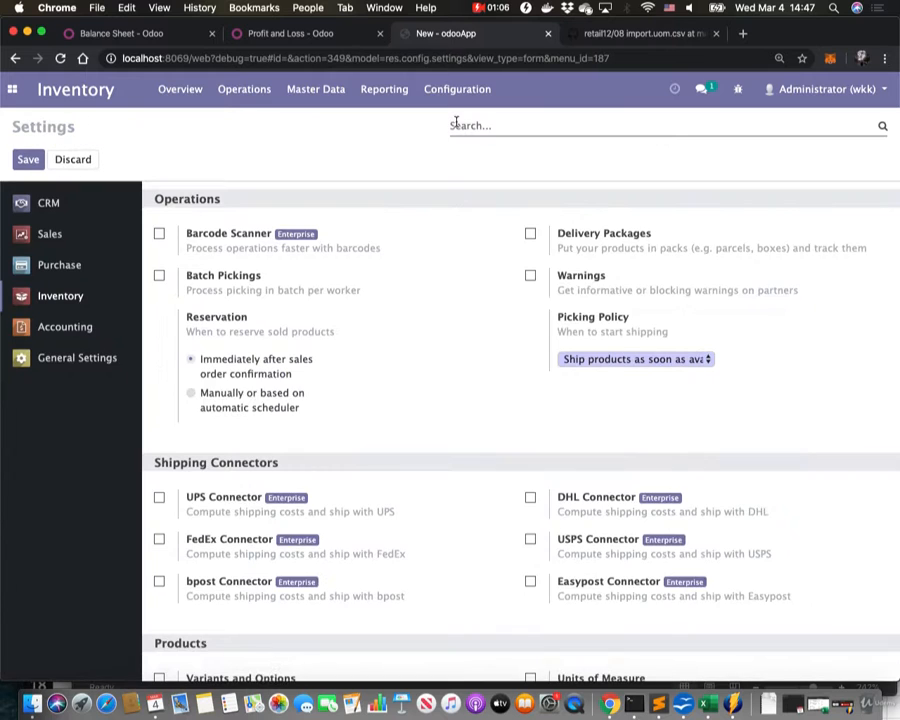
scroll(454, 398, "down", 5)
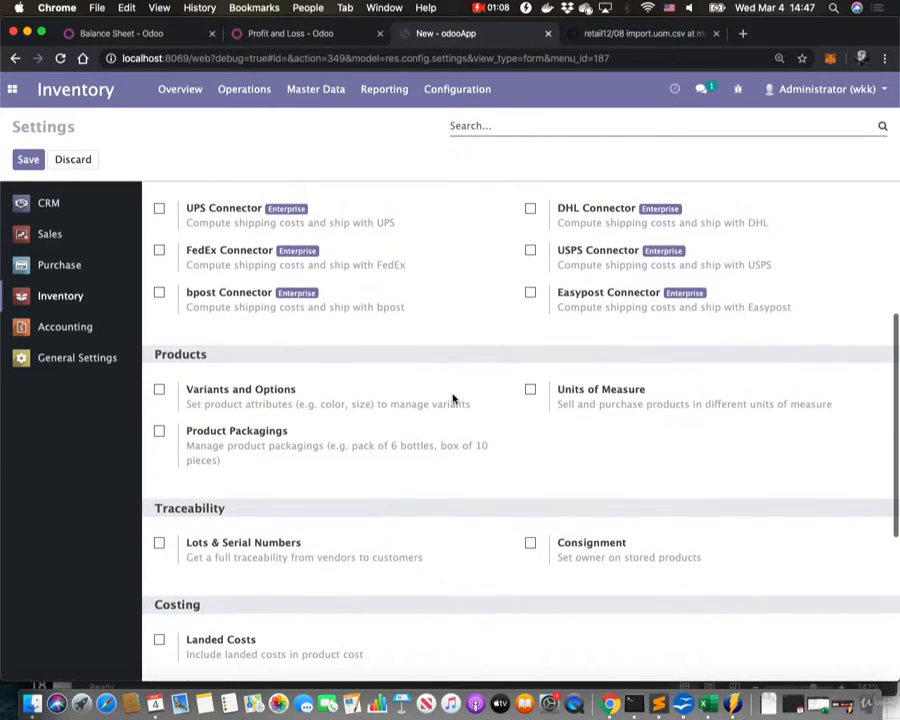
left_click(530, 390)
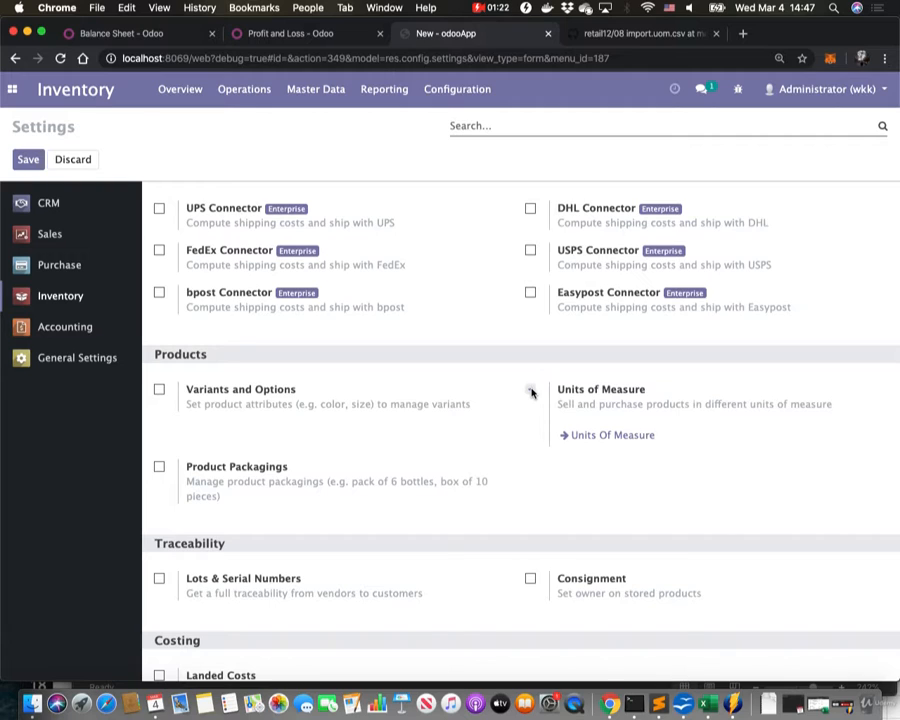
left_click(530, 390)
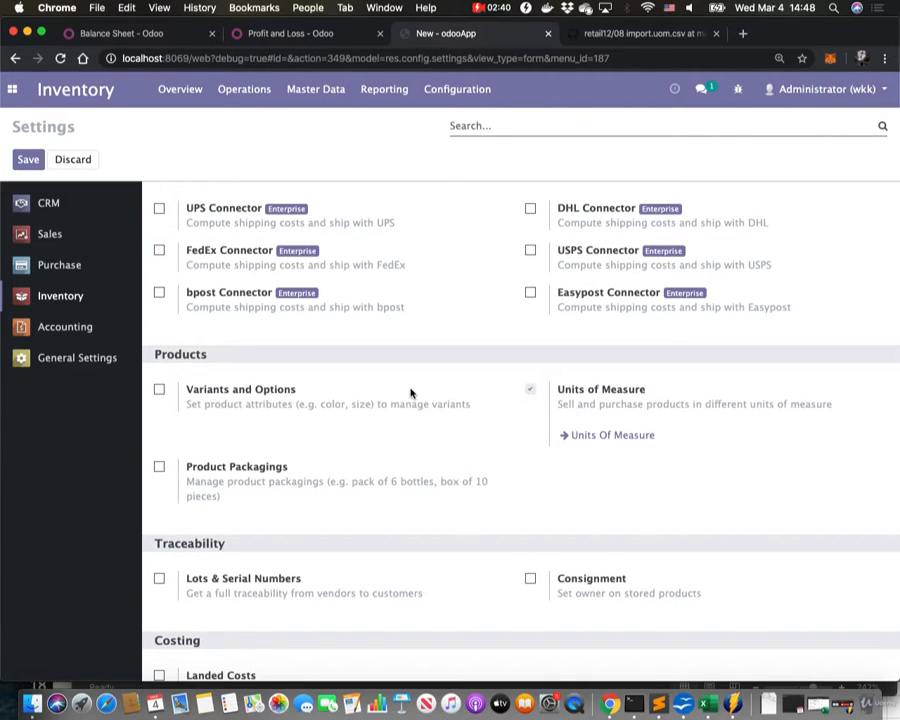
left_click(30, 160)
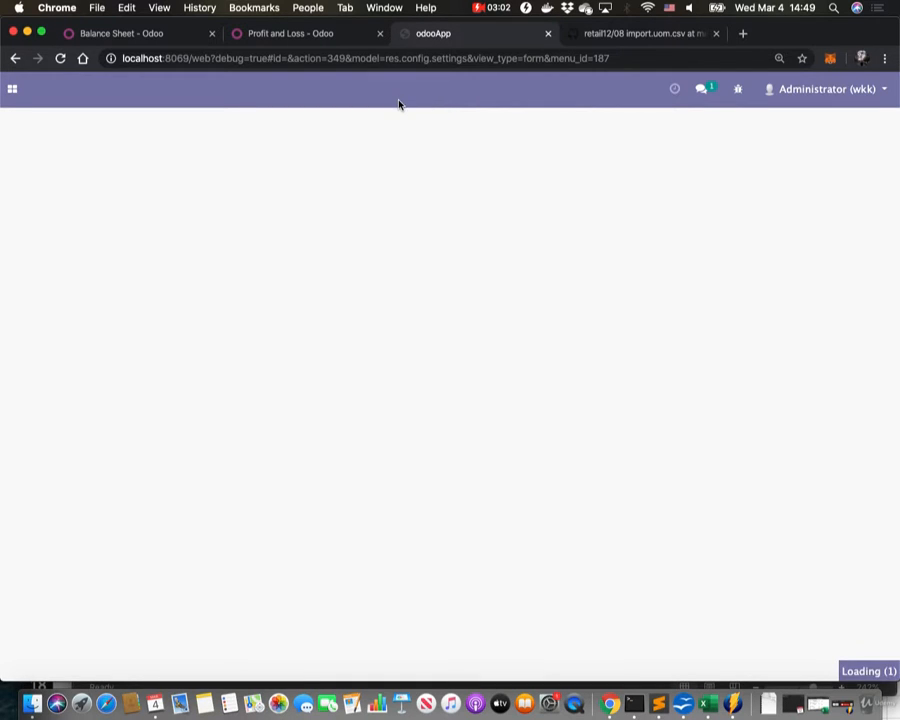
View the unit of measure categories, and open the list of units of measure
left_click(444, 92)
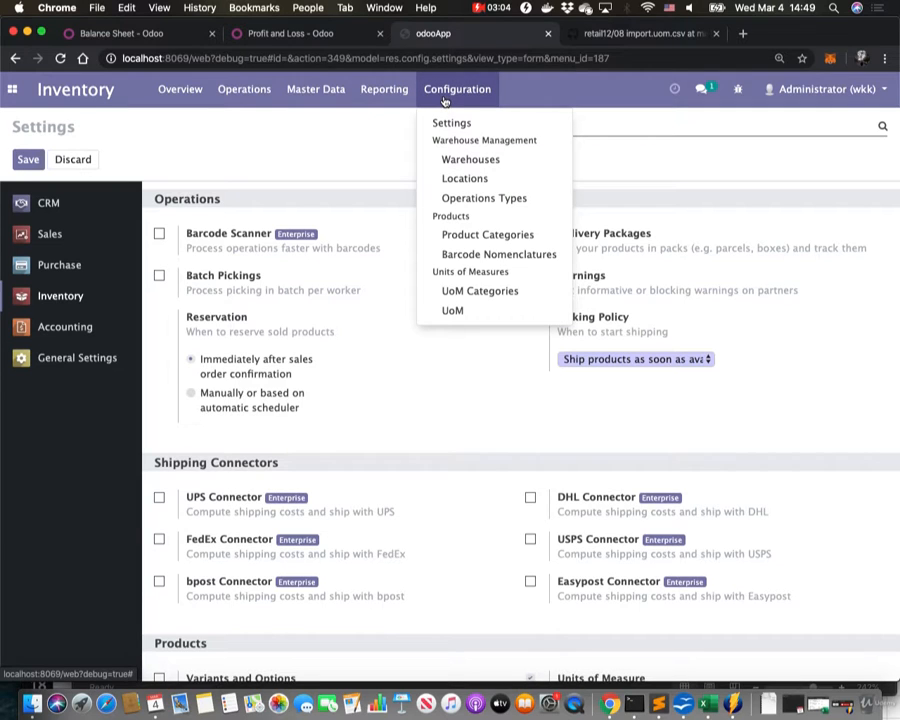
left_click(468, 296)
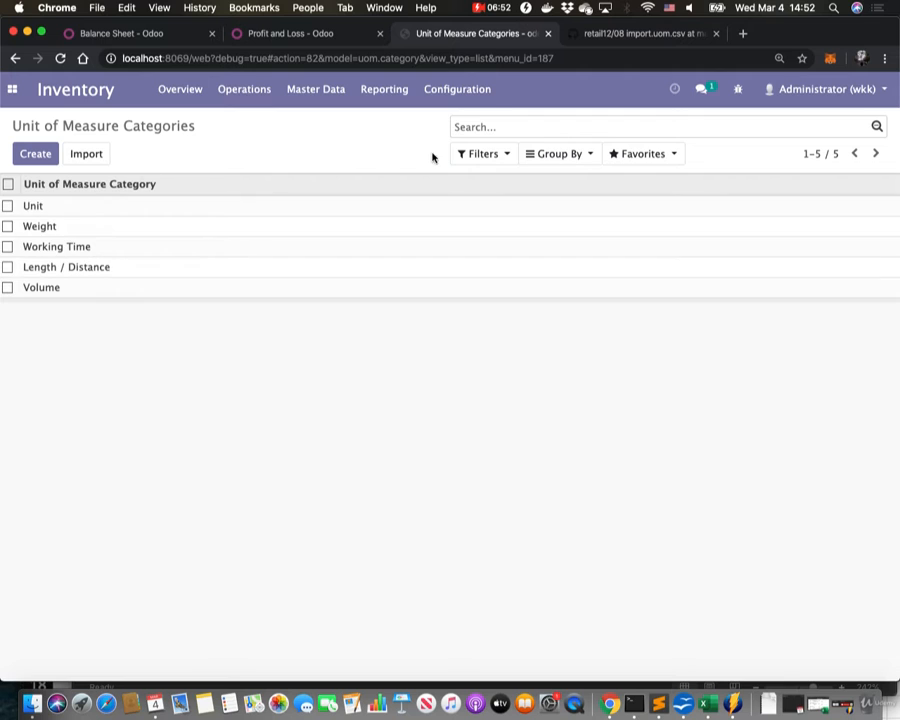
left_click(492, 88)
left_click(460, 308)
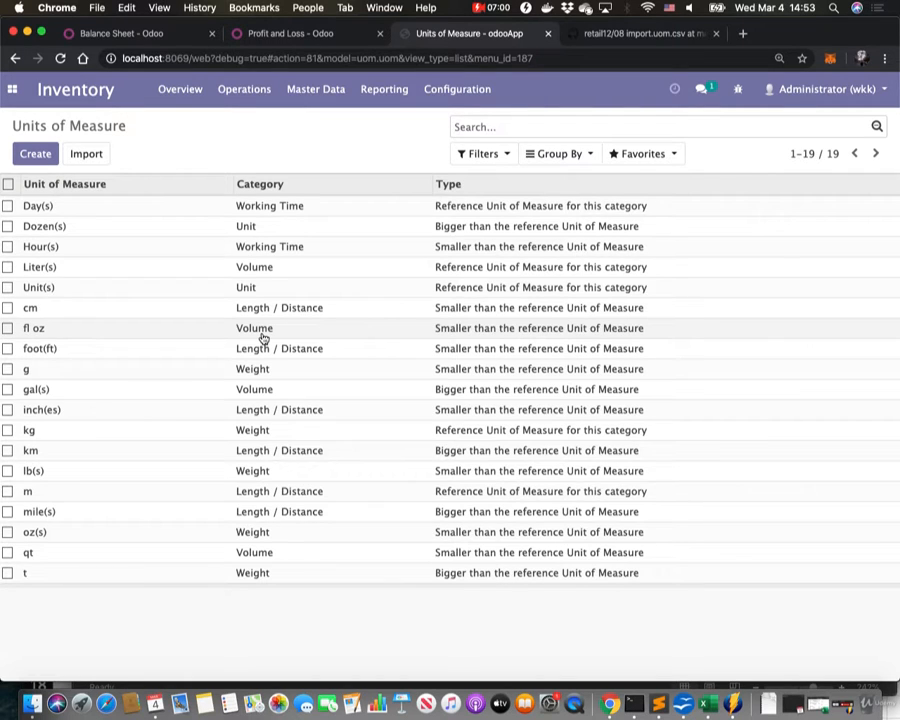
Sort the units of measure by category and consult the 08 import.uom.csv file on GitHub
left_click(565, 156)
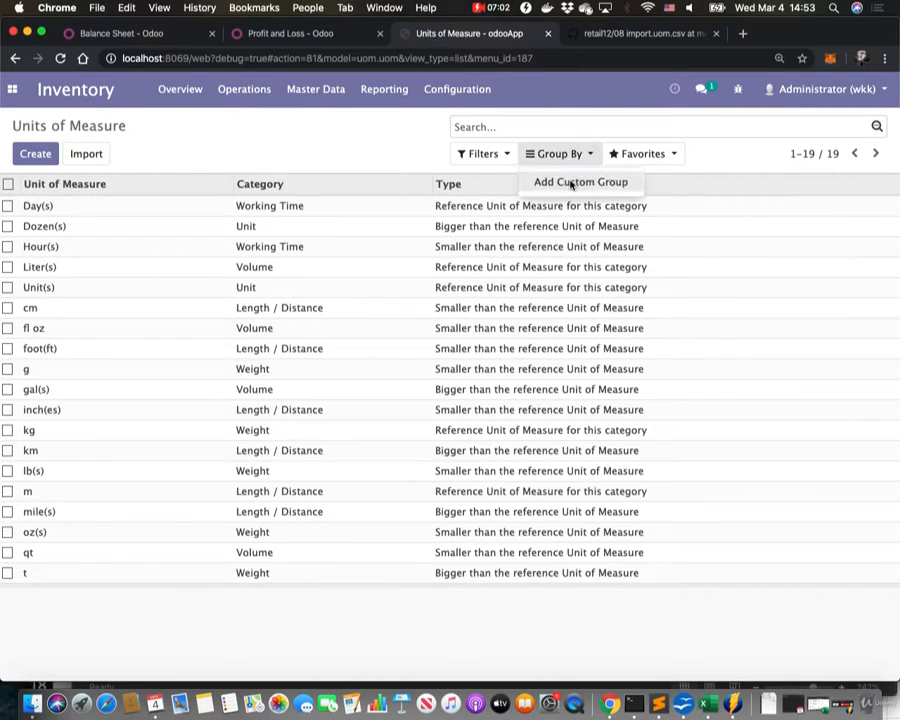
left_click(326, 168)
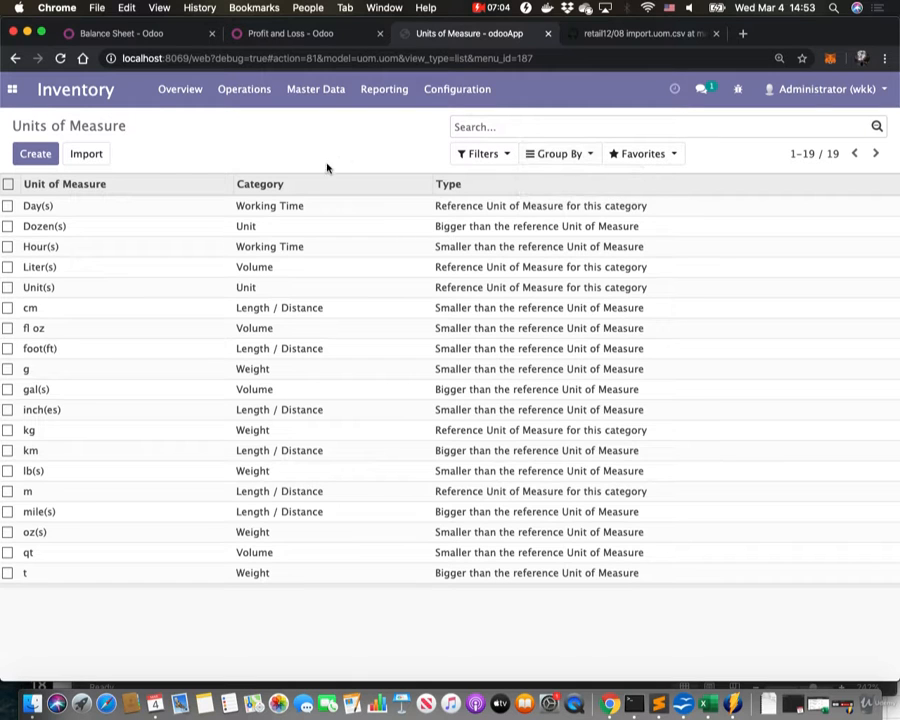
left_click(294, 185)
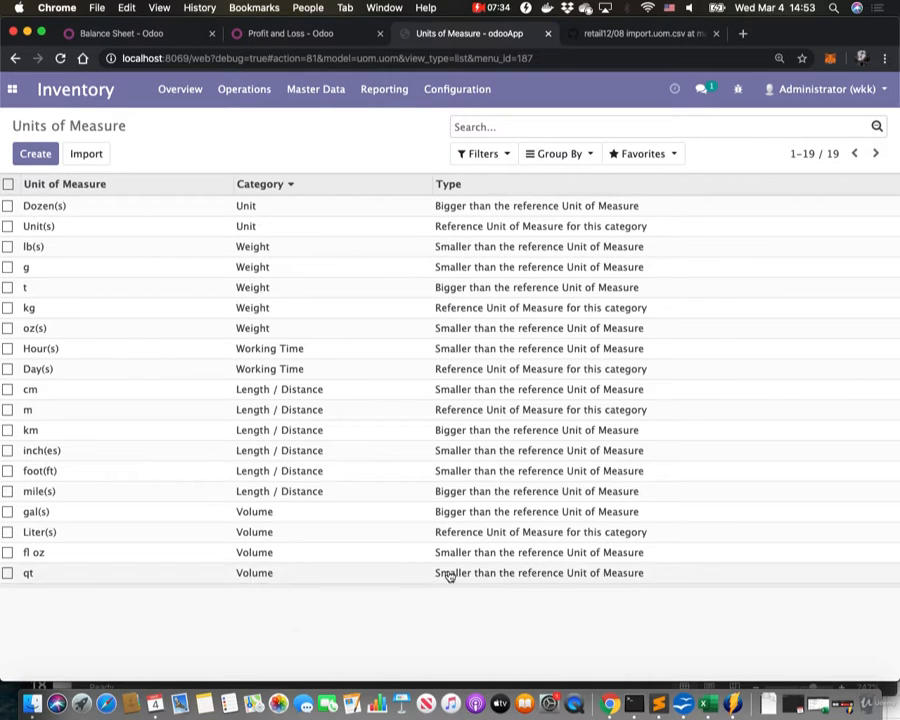
left_click(580, 34)
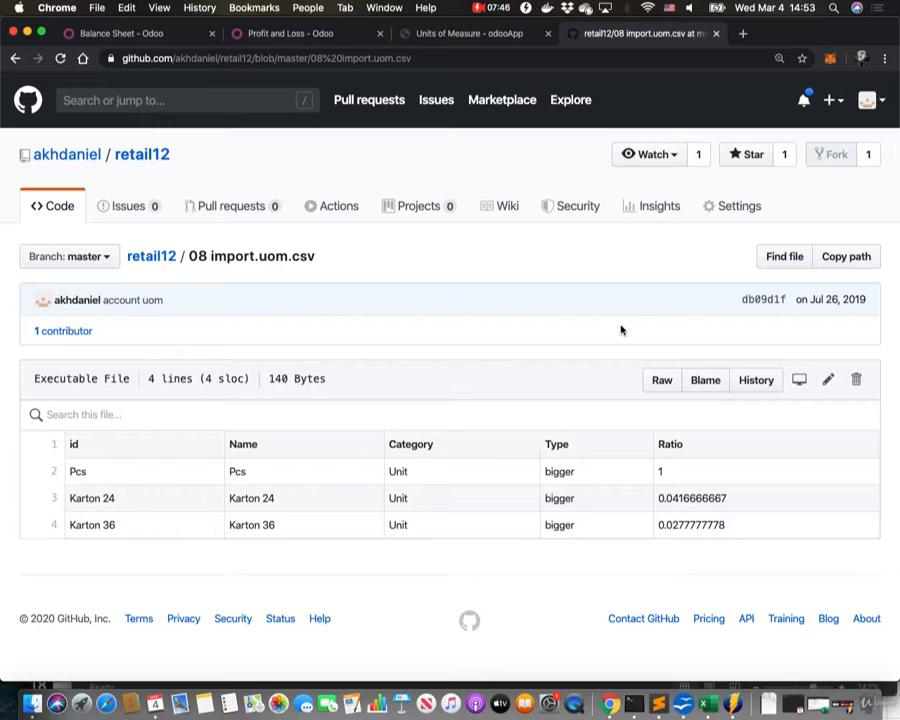
left_click(489, 33)
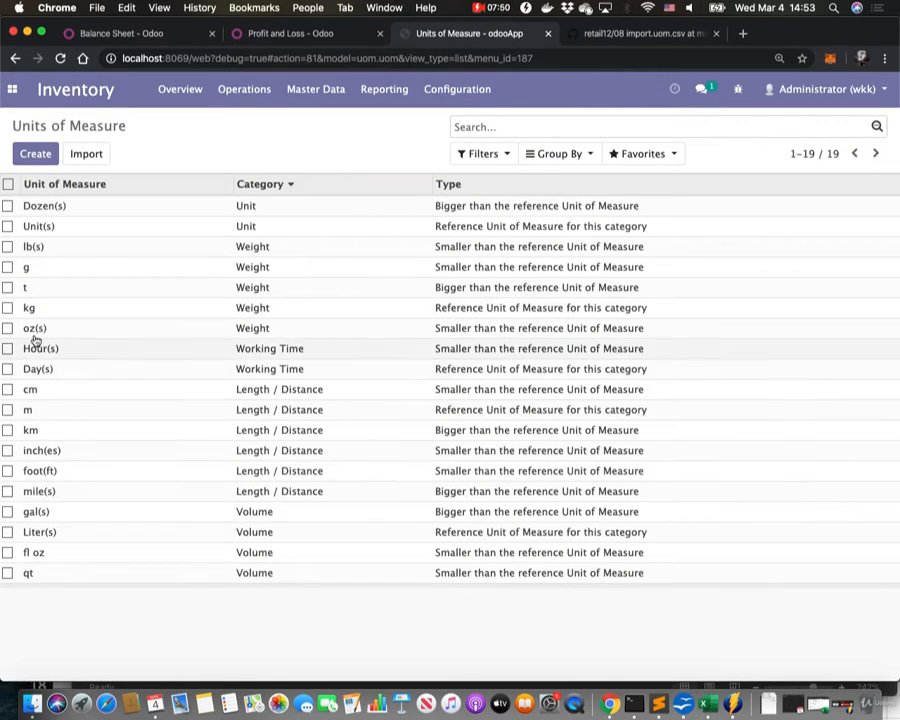
left_click(35, 154)
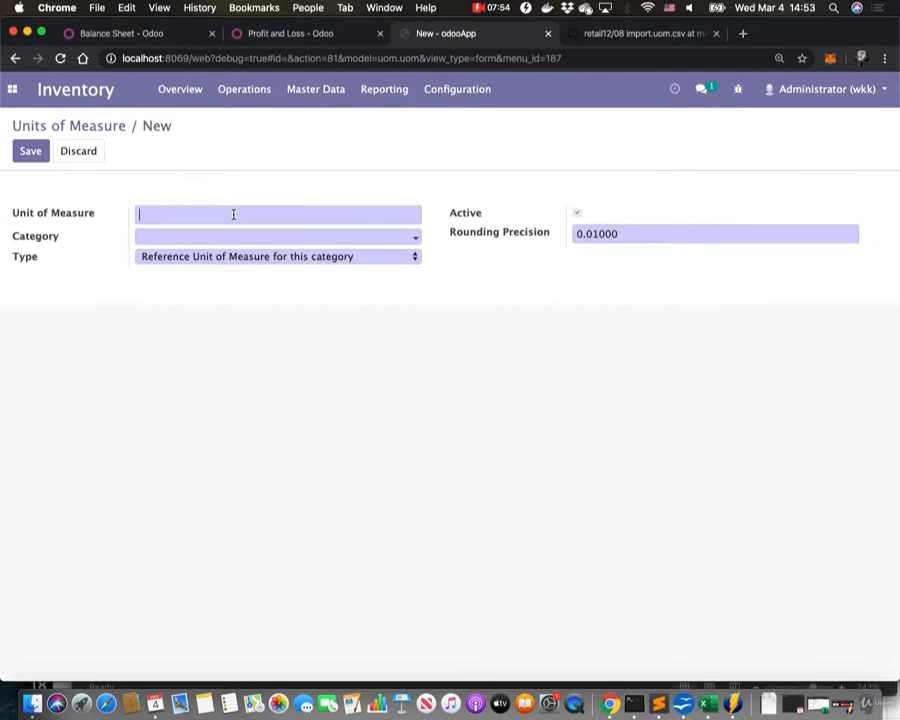
type("Pcs")
left_click(229, 238)
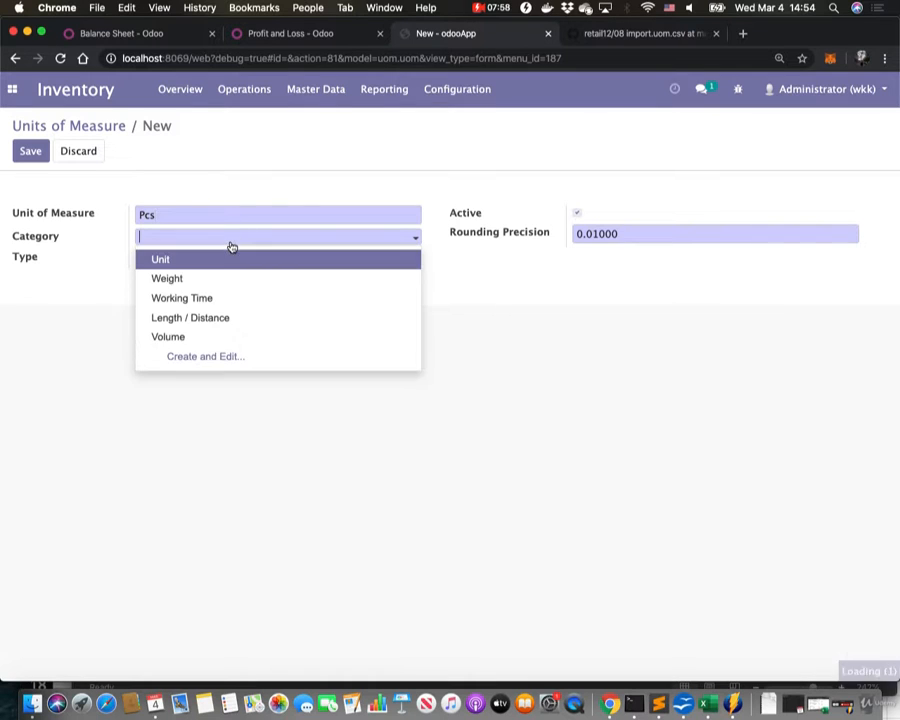
left_click(203, 260)
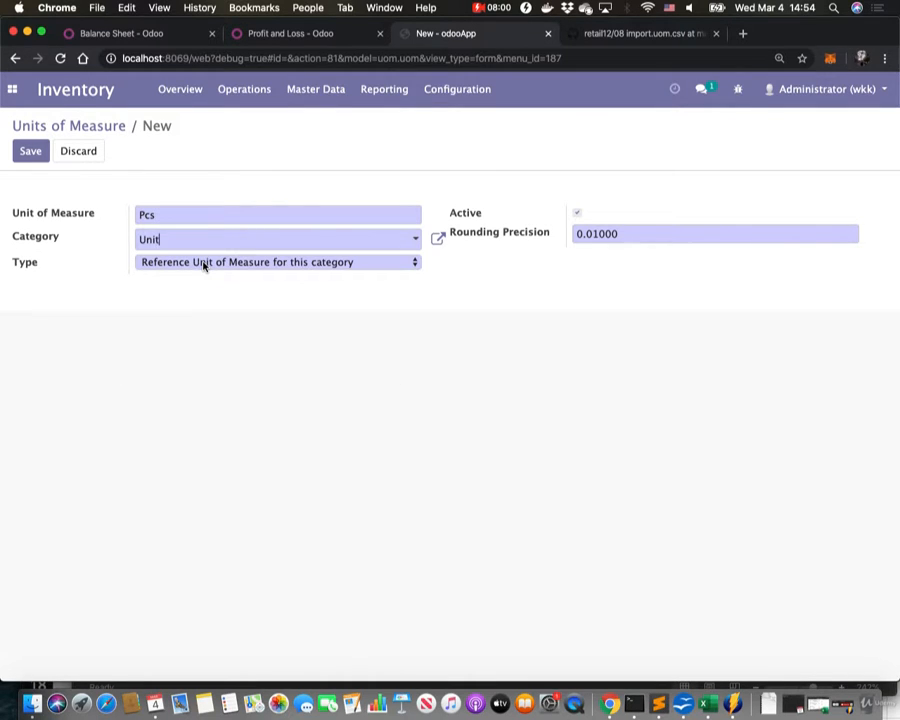
left_click(204, 264)
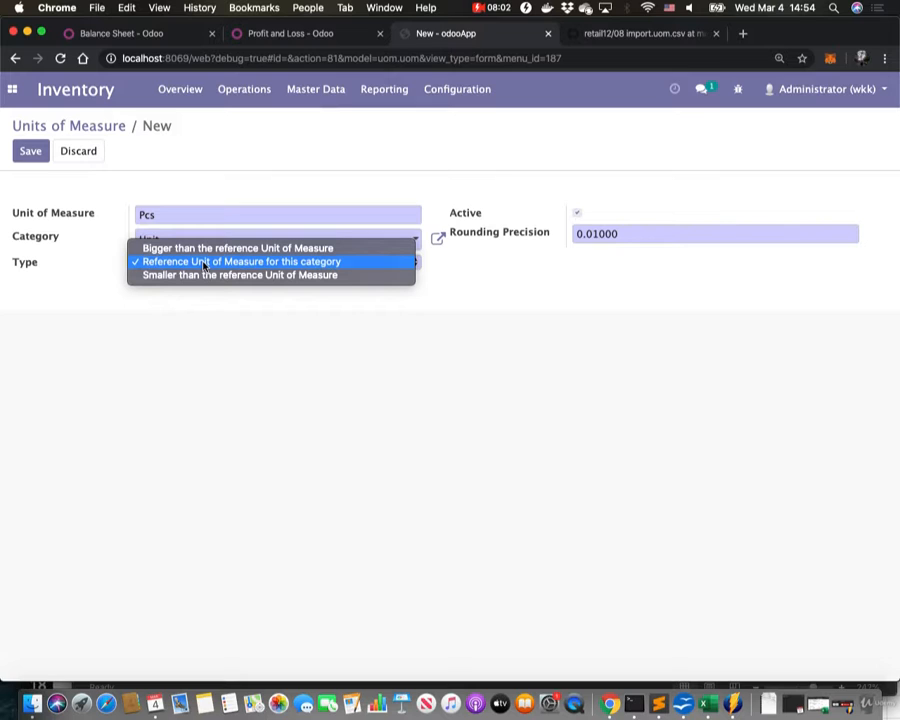
left_click(203, 262)
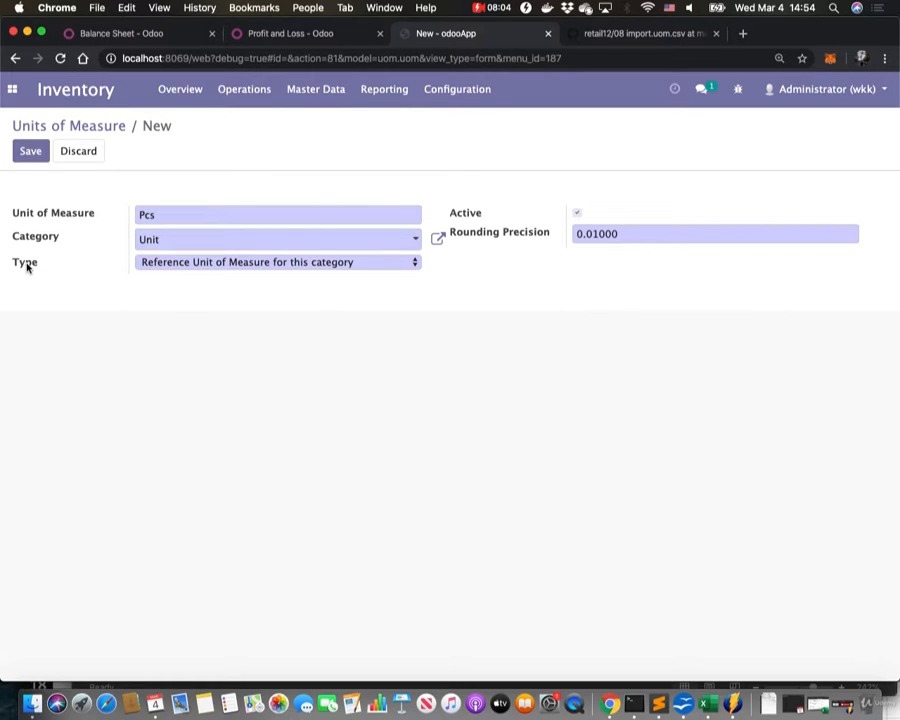
mouse_move(27, 266)
left_click(181, 262)
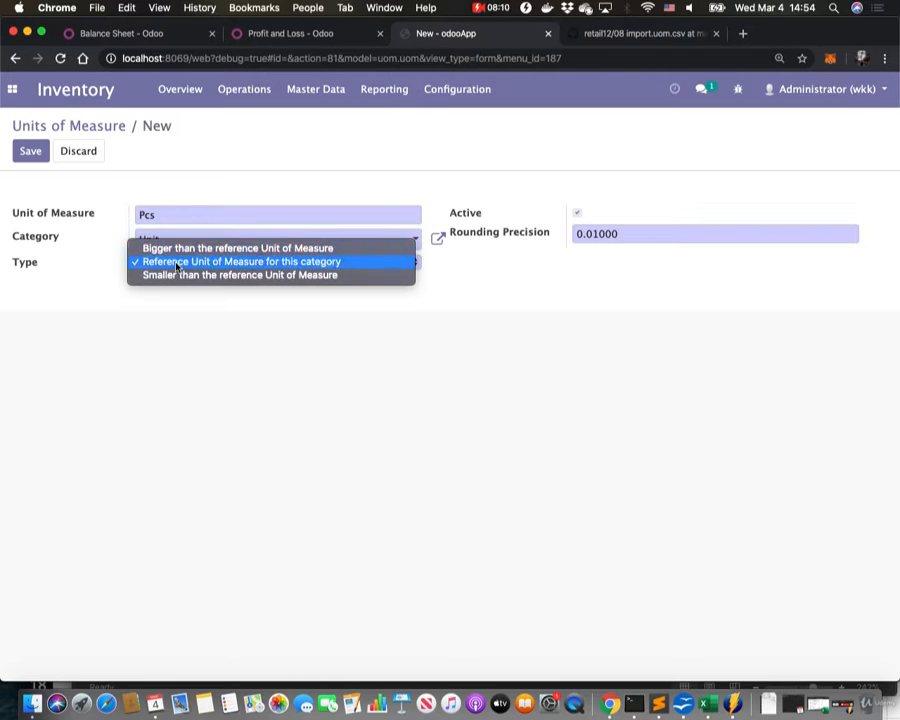
left_click(180, 261)
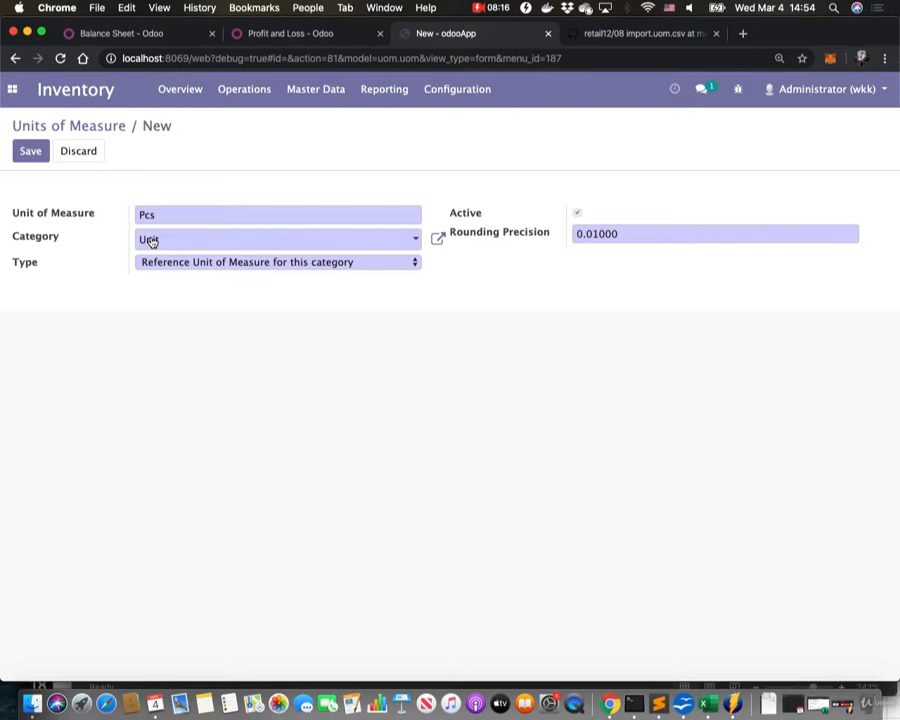
left_click(80, 151)
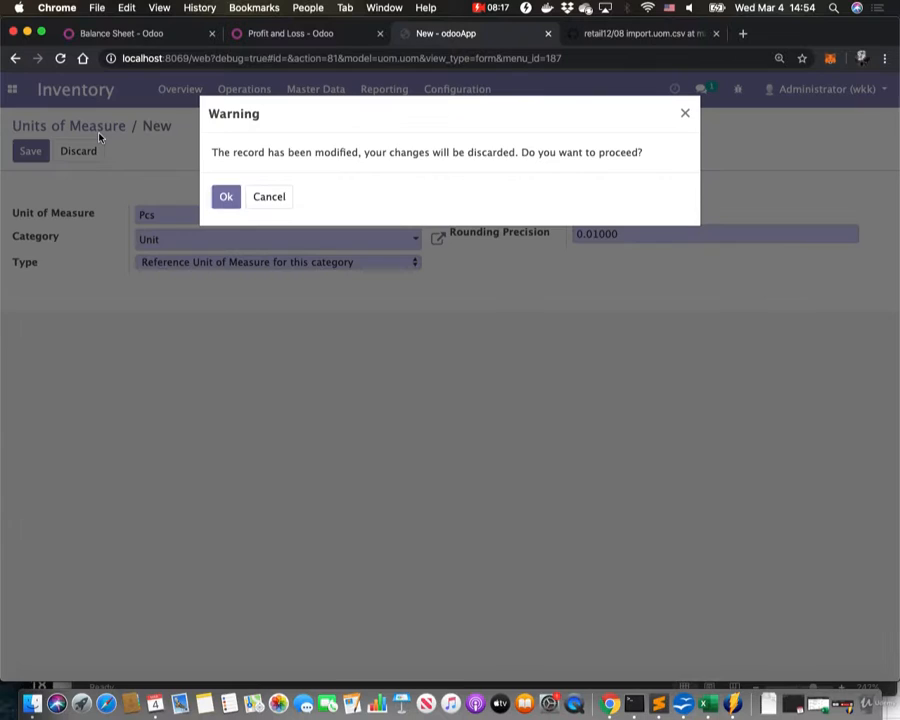
left_click(226, 198)
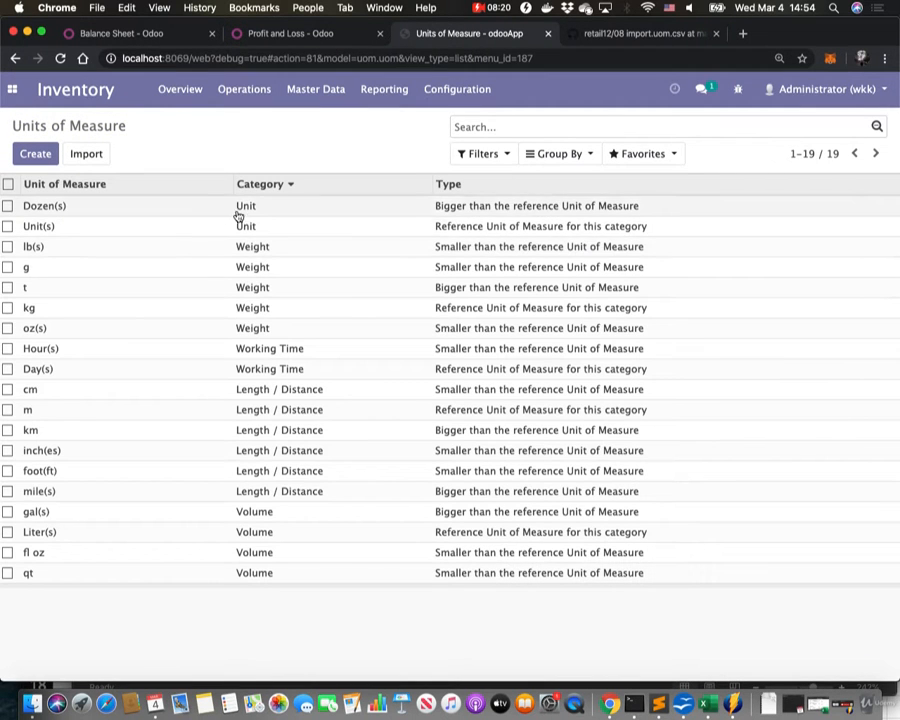
Examine the name and type of the Unit(s) unit of measure, and return to the list
left_click(239, 229)
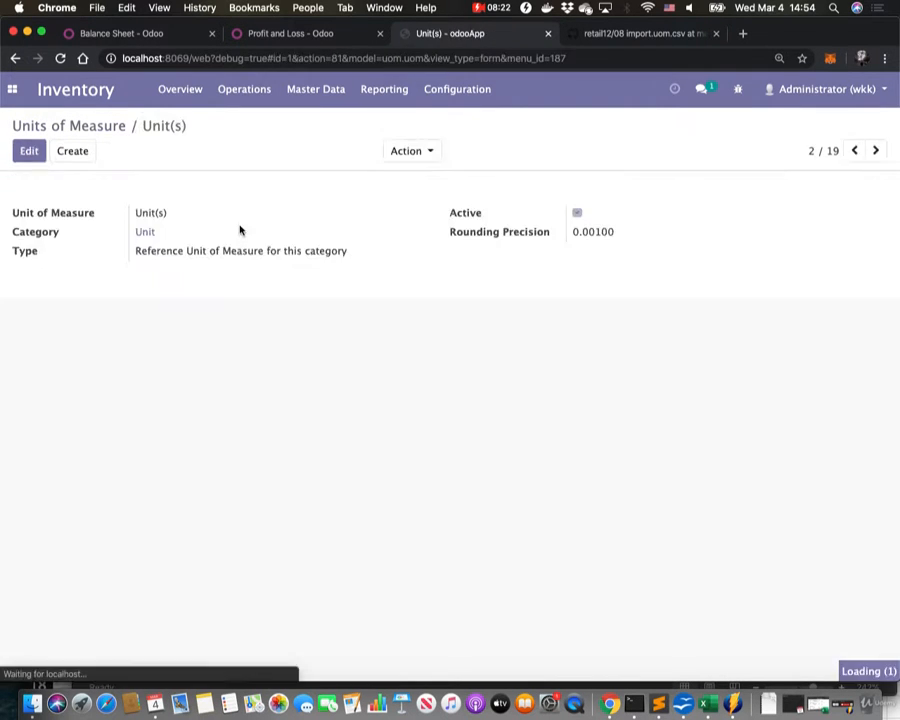
triple_click(173, 251)
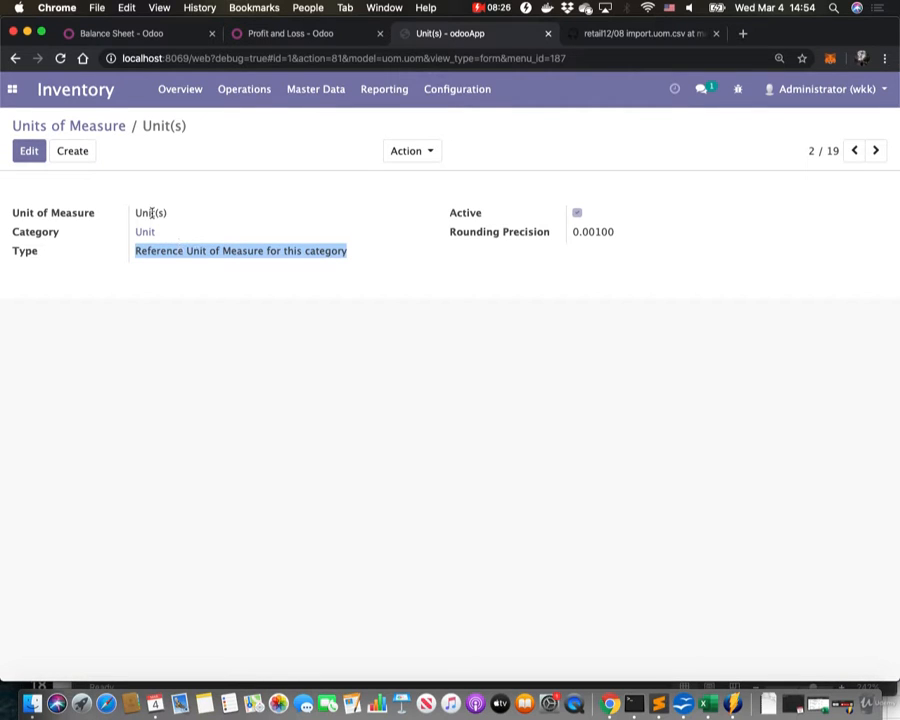
double_click(151, 213)
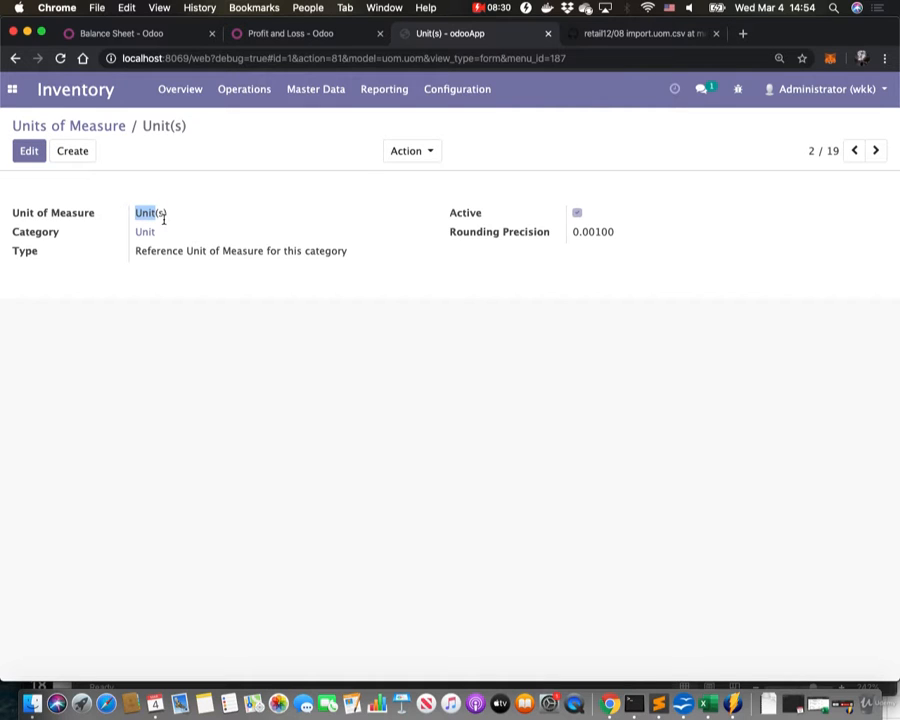
triple_click(193, 250)
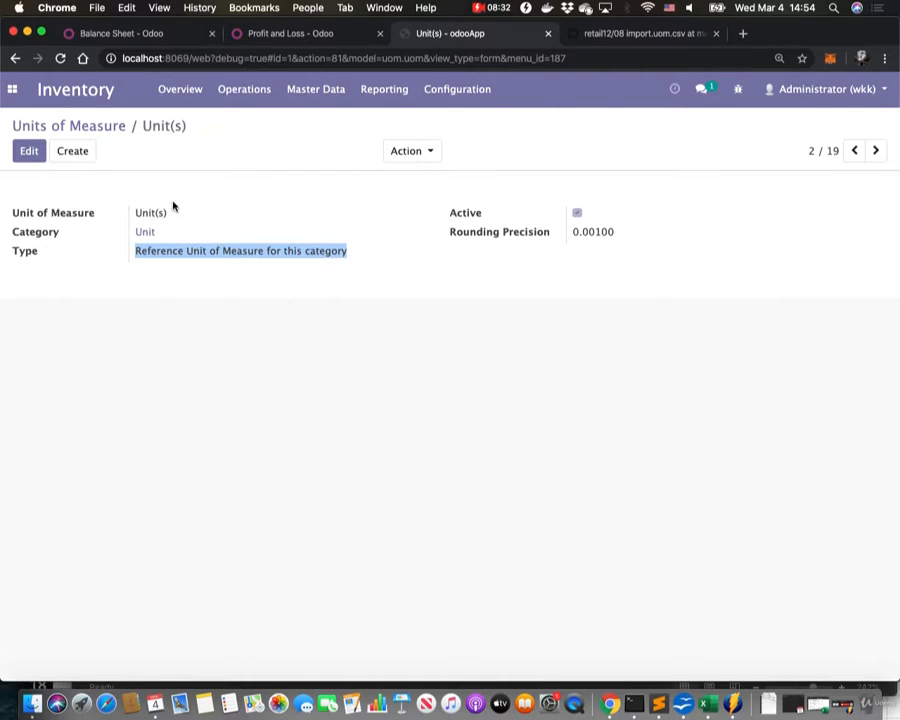
left_click(94, 125)
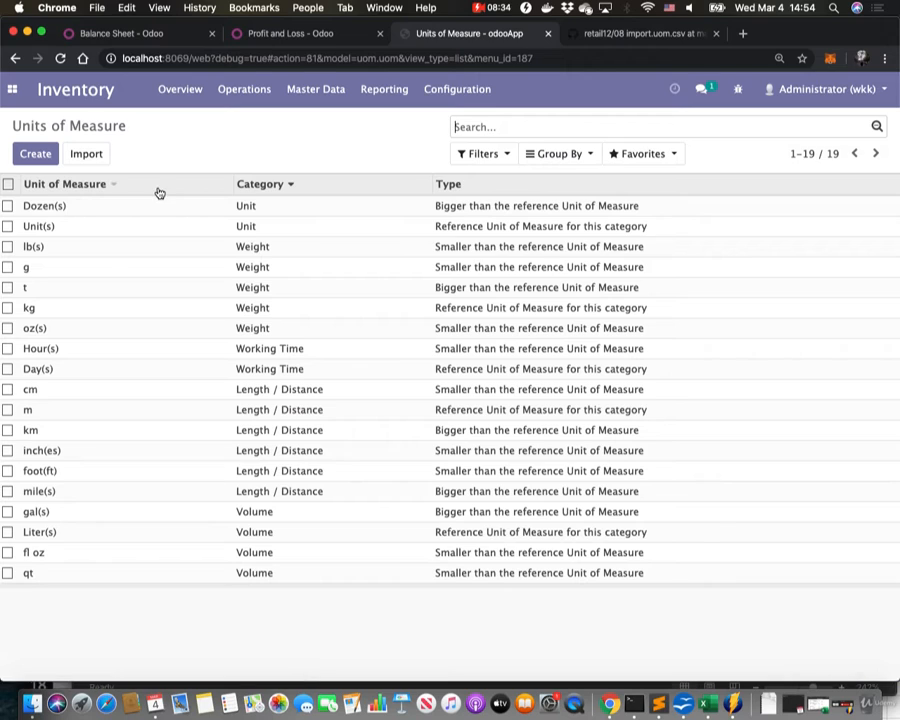
Examine the type and ratio of the Dozen(s) unit of measure
left_click(117, 209)
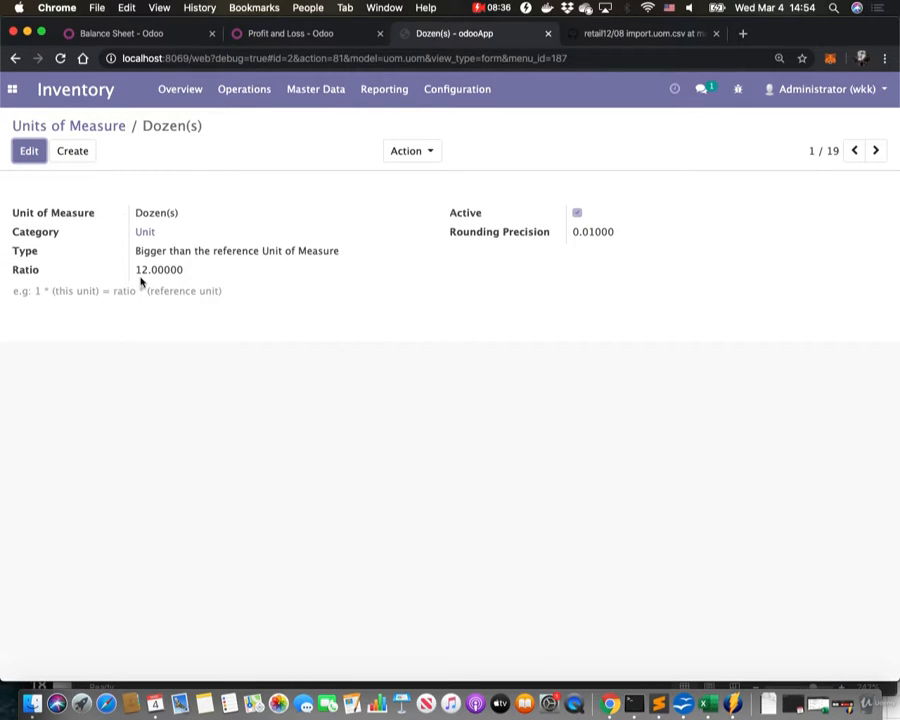
left_click_drag(136, 270, 202, 265)
left_click(202, 266)
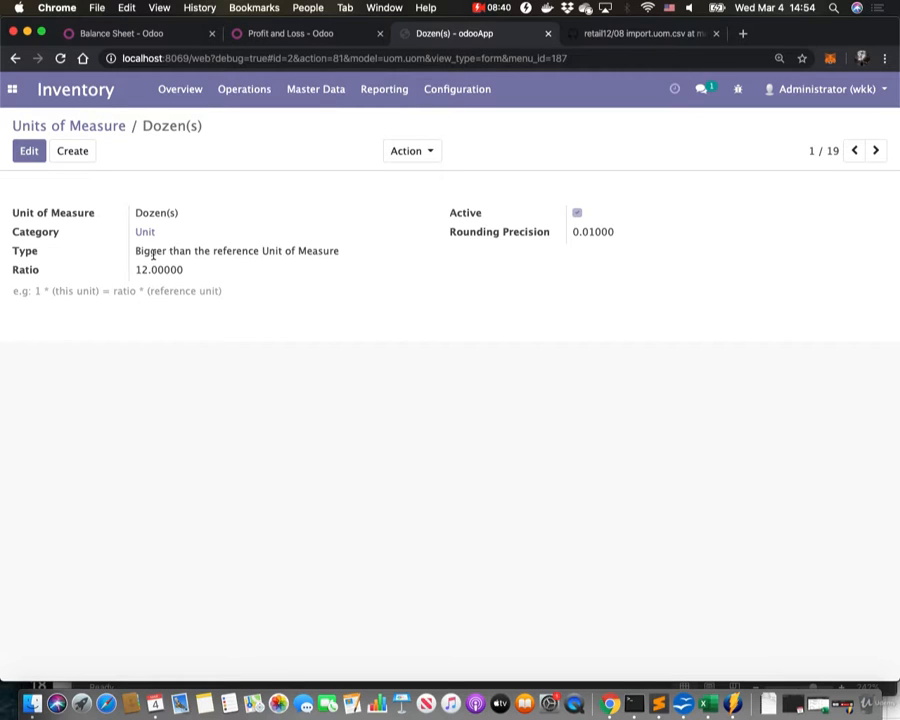
Create a unit of measure named Pcs in the Unit category and try to save it as the category's reference unit
triple_click(153, 255)
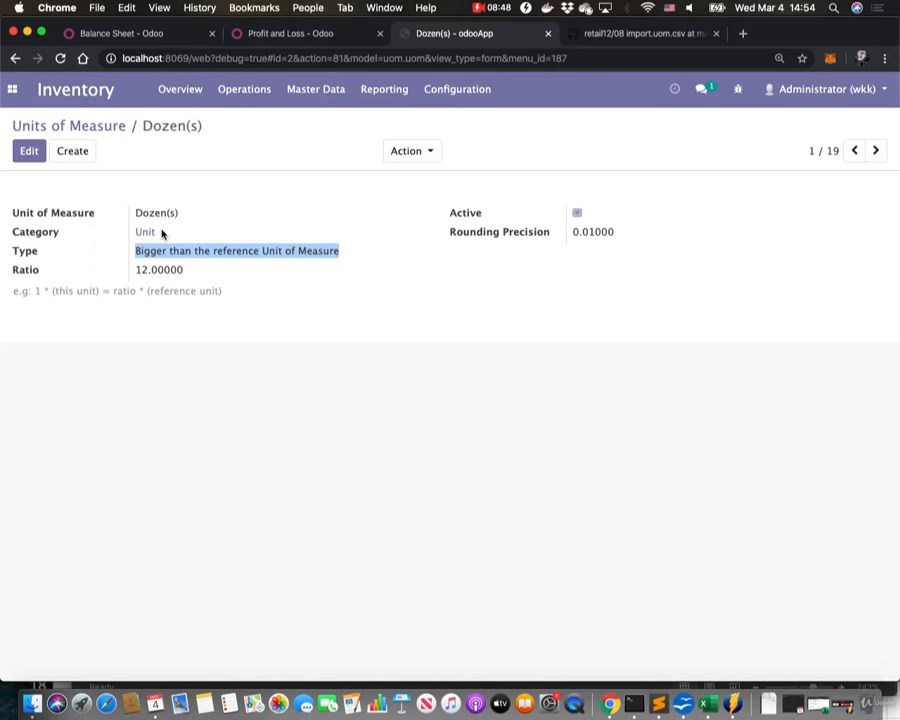
left_click(73, 151)
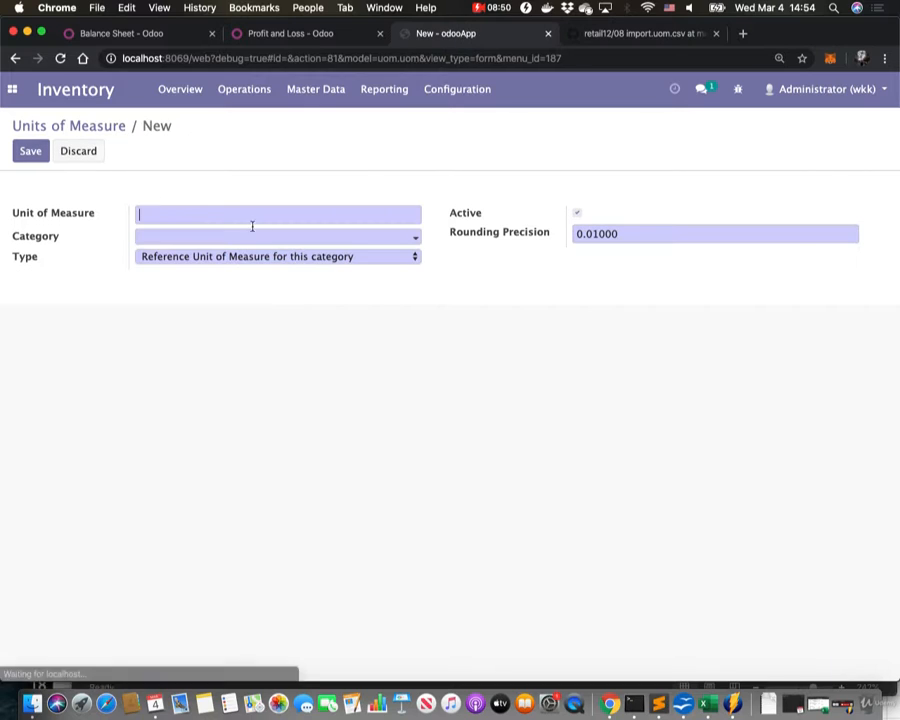
type("Pcs")
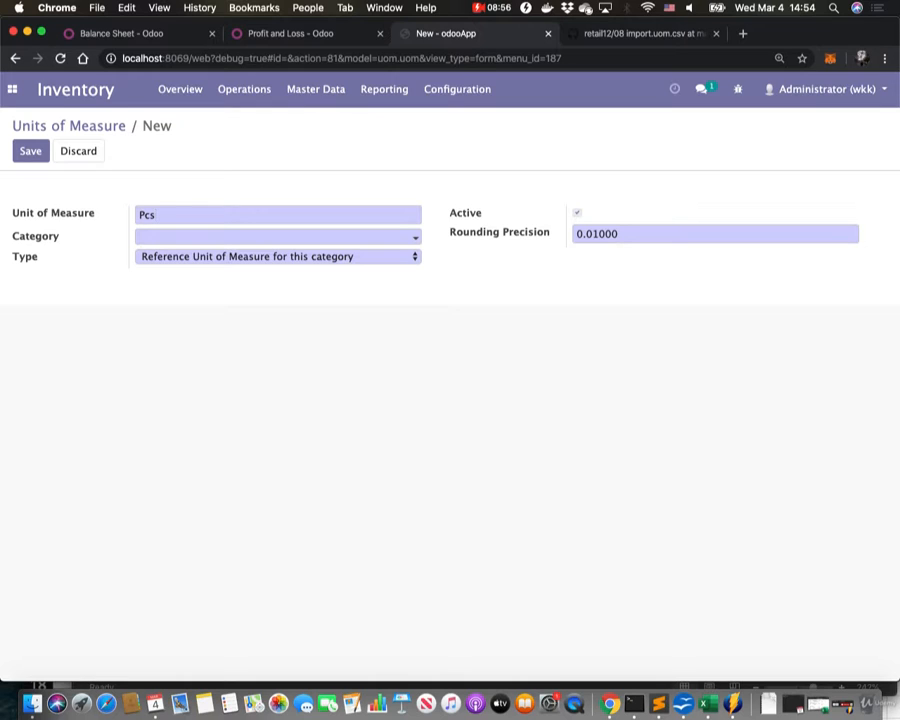
type("uni")
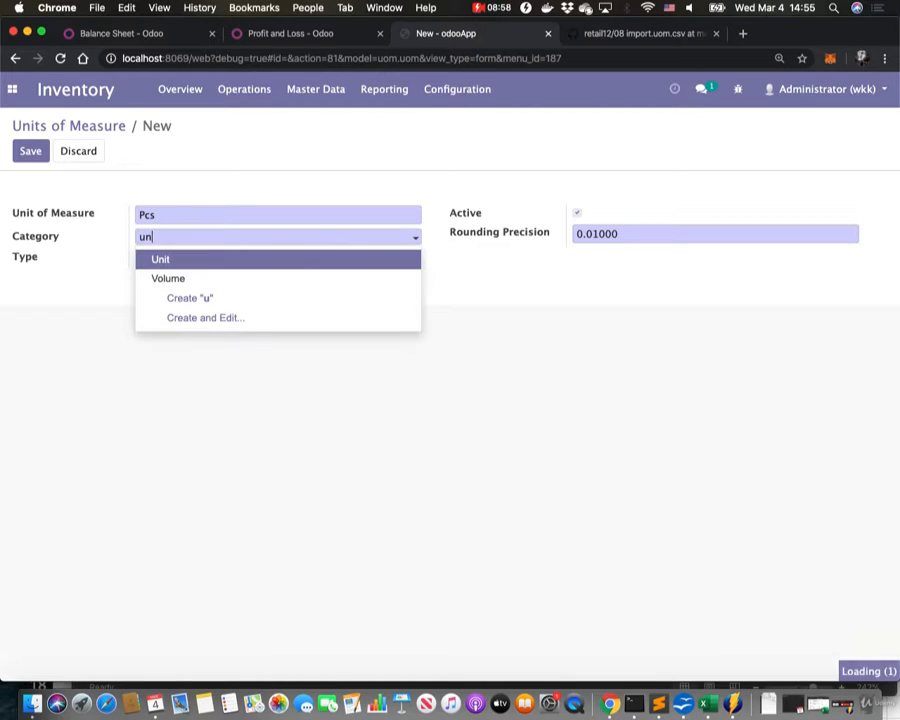
left_click(277, 263)
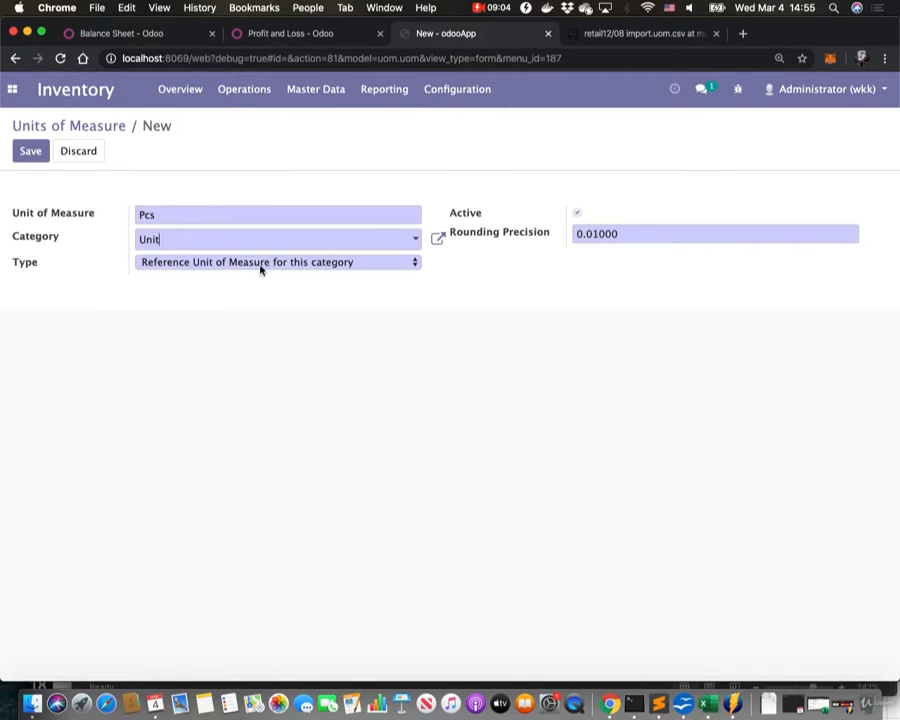
left_click(32, 157)
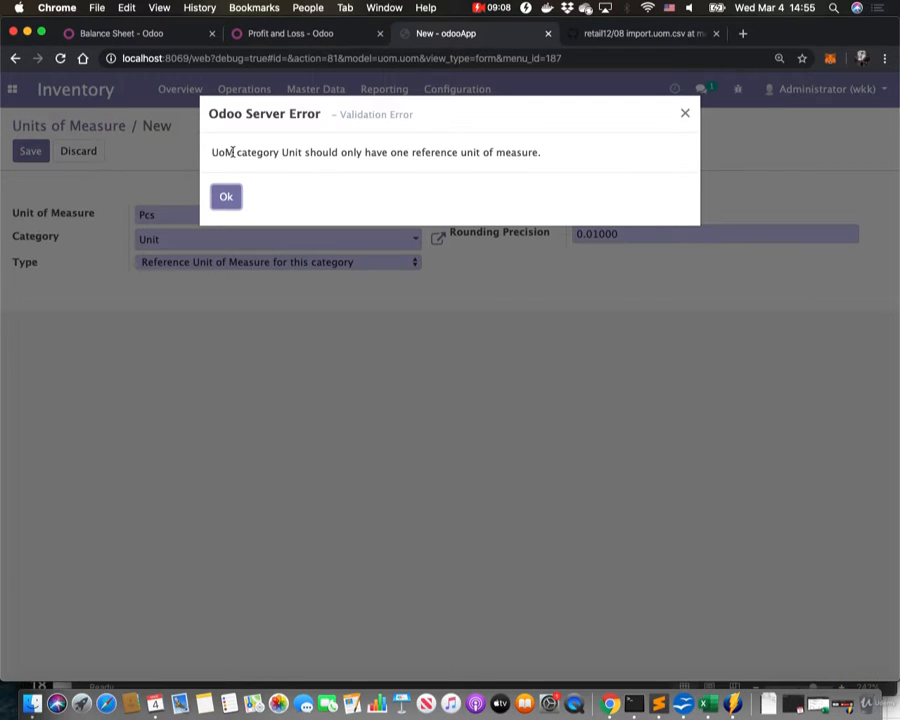
left_click(226, 197)
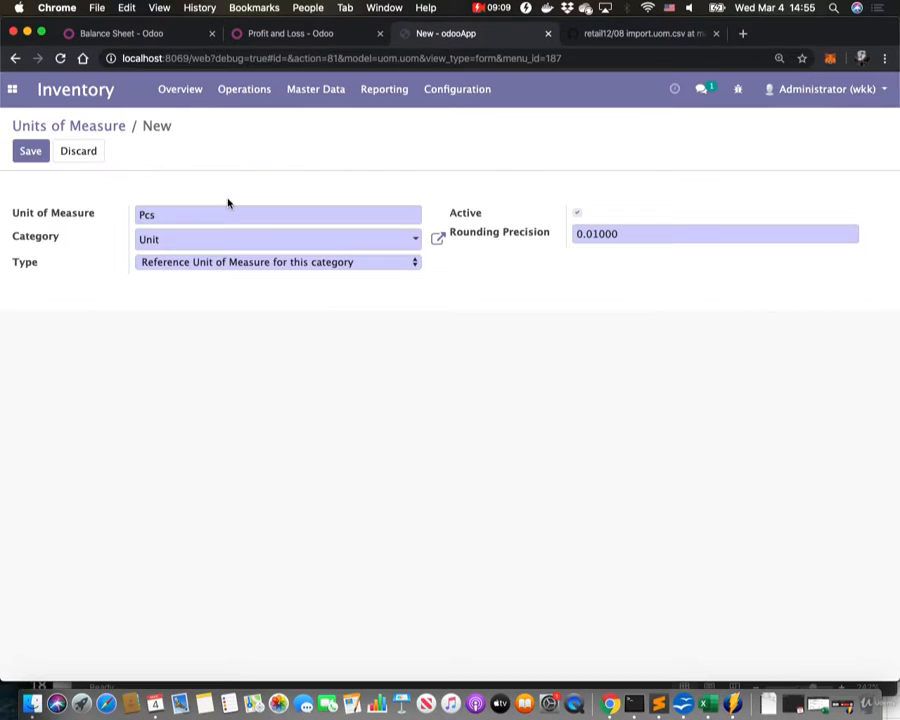
Save Pcs with the type Bigger than the reference Unit of Measure, and return to the units of measure list
left_click(220, 263)
left_click(217, 252)
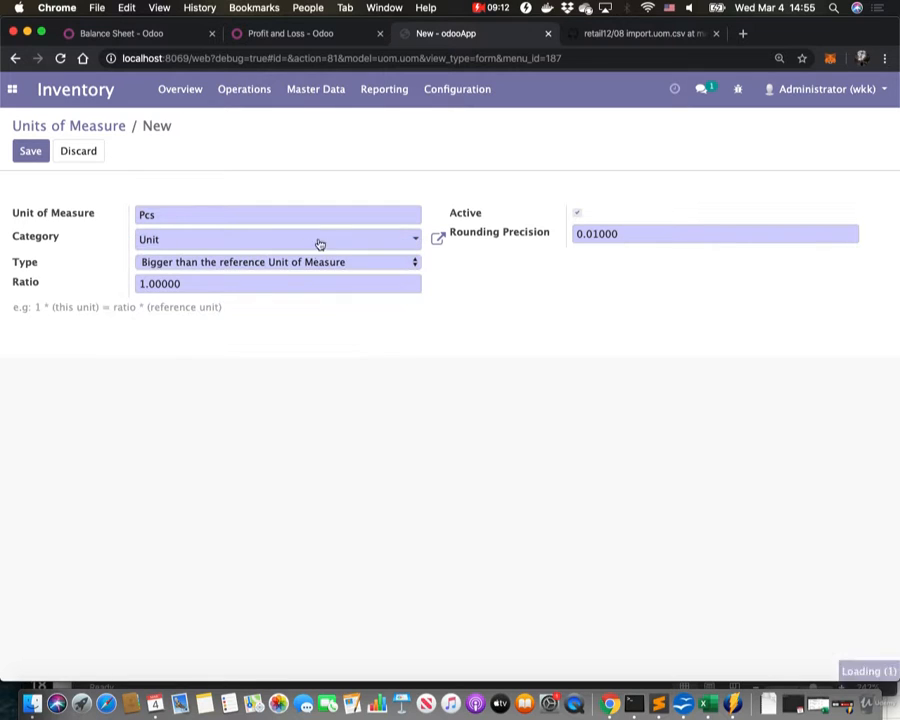
left_click(30, 152)
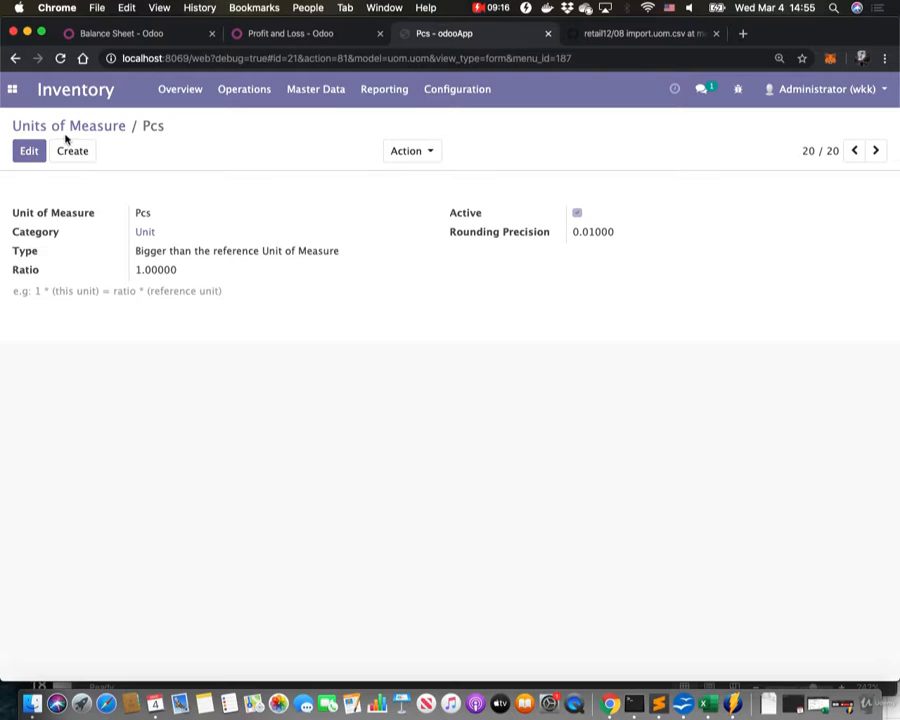
left_click(70, 127)
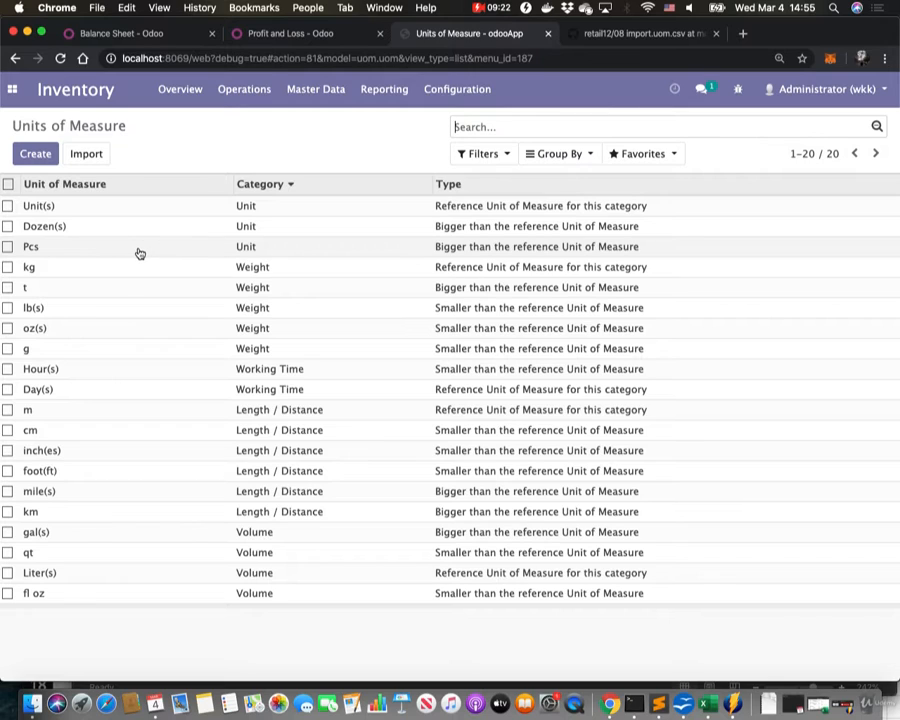
Start a new unit of measure named Karton 24 in the Unit category
left_click(40, 157)
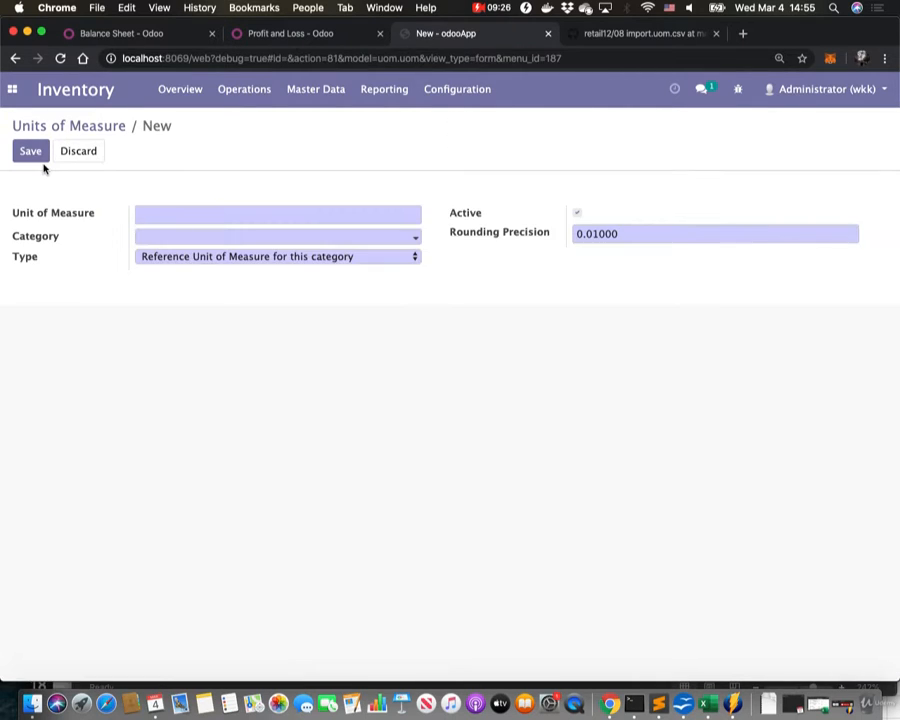
type("KRTO")
key("BackSpace")
key("BackSpace")
key("BackSpace")
type("arton")
left_click(161, 235)
key("Return")
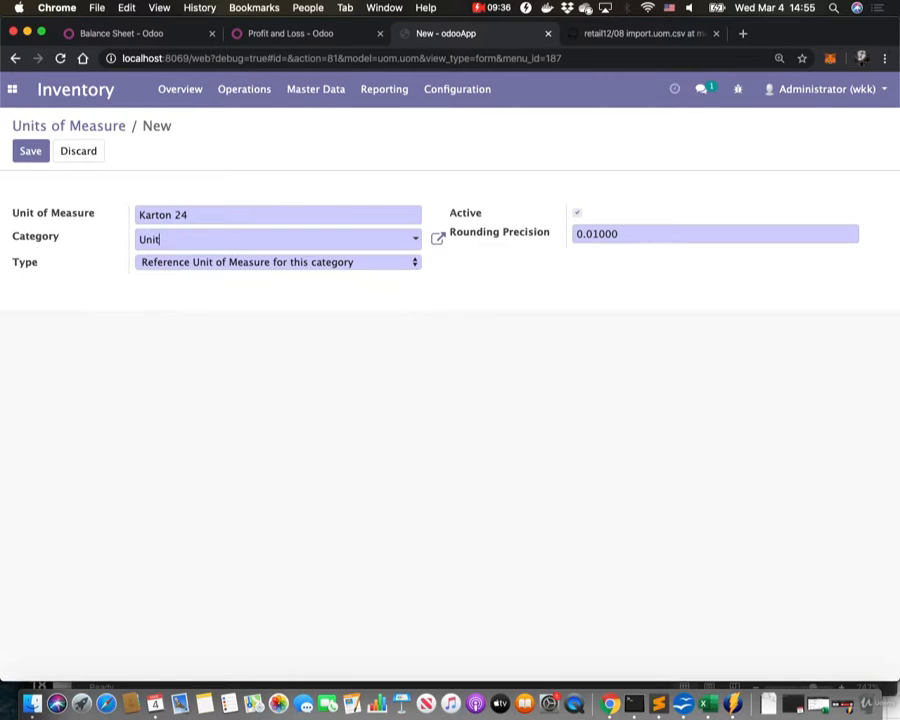
Save Karton 24 as Bigger than the reference Unit of Measure with a ratio of 24, and return to the list
left_click(158, 262)
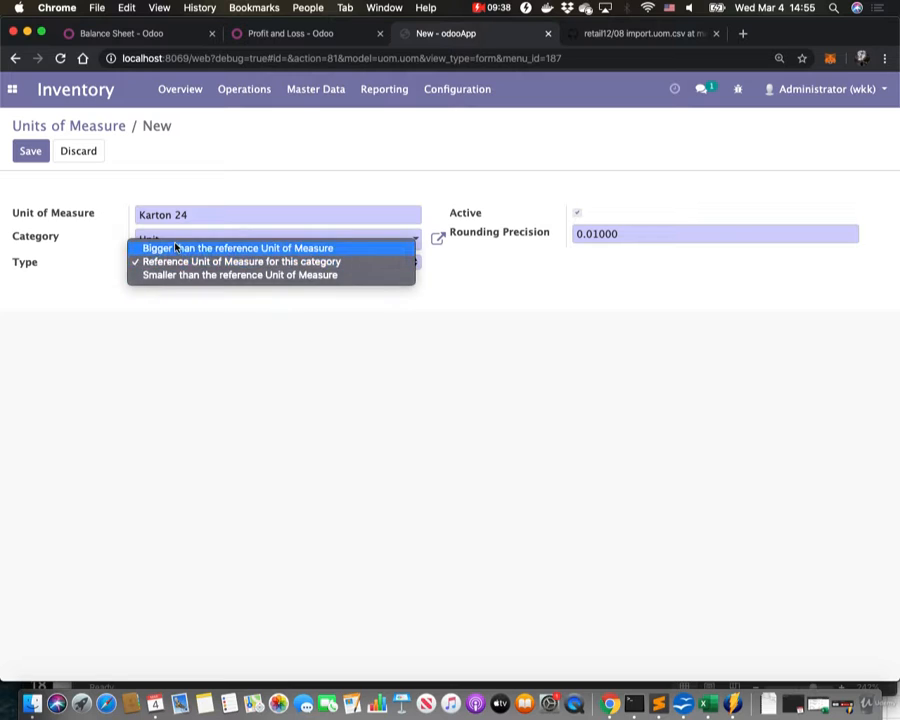
left_click(172, 247)
double_click(168, 284)
type("24")
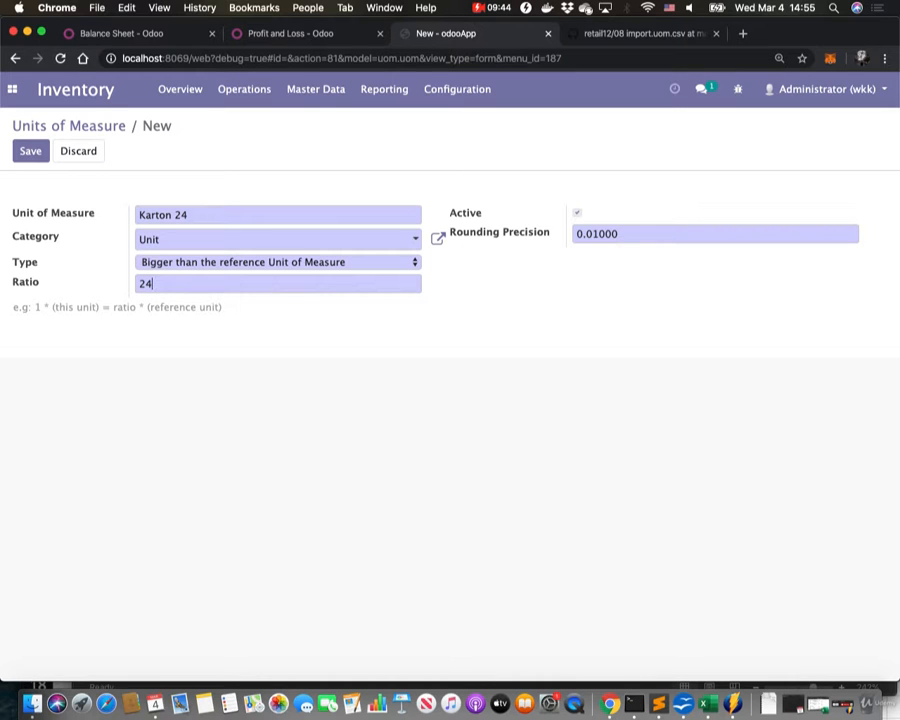
left_click(33, 150)
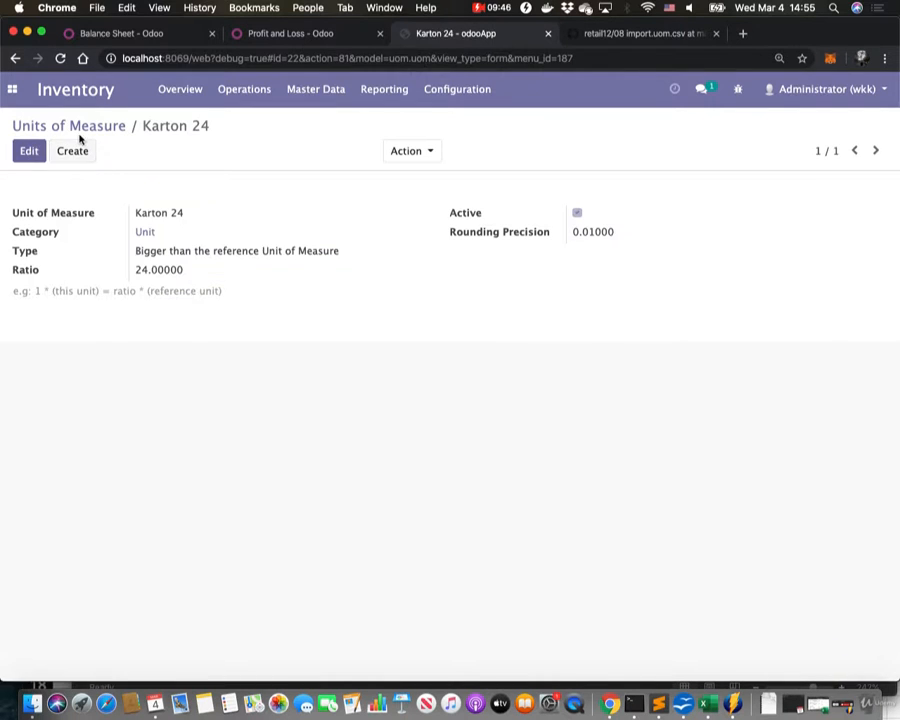
left_click(94, 125)
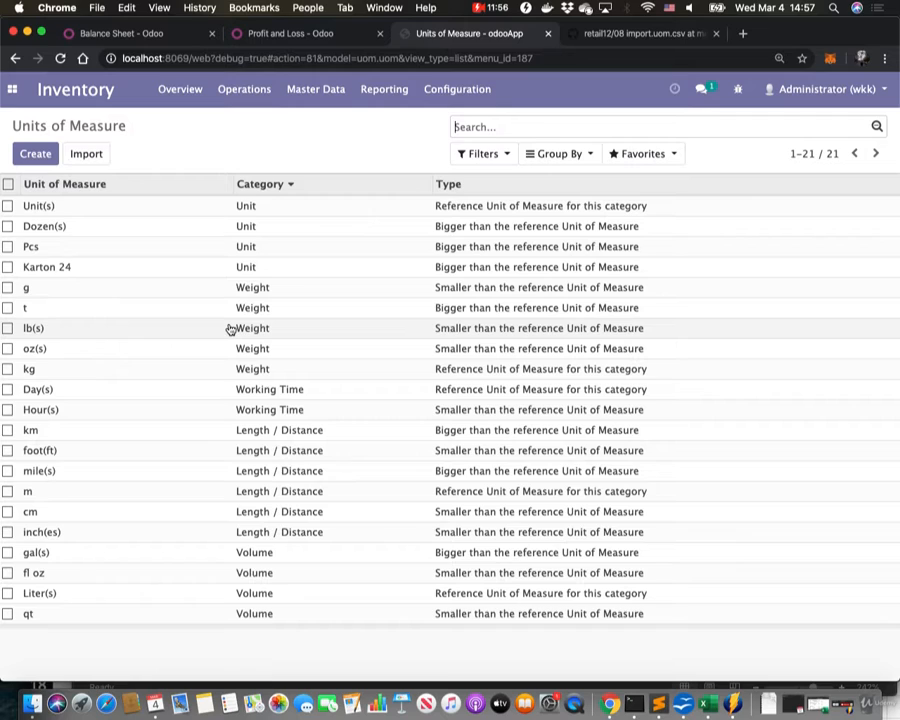
left_click(8, 288)
left_click(8, 308)
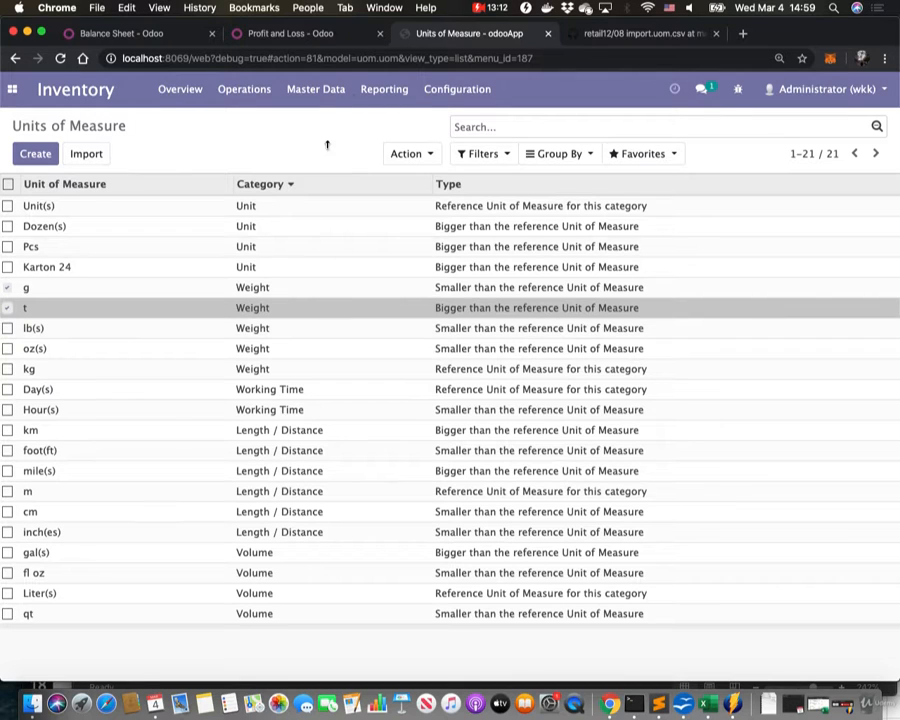
Open a blank product form from the inventory products and examine its Unit of Measure and Purchase Unit of Measure fields
left_click(318, 90)
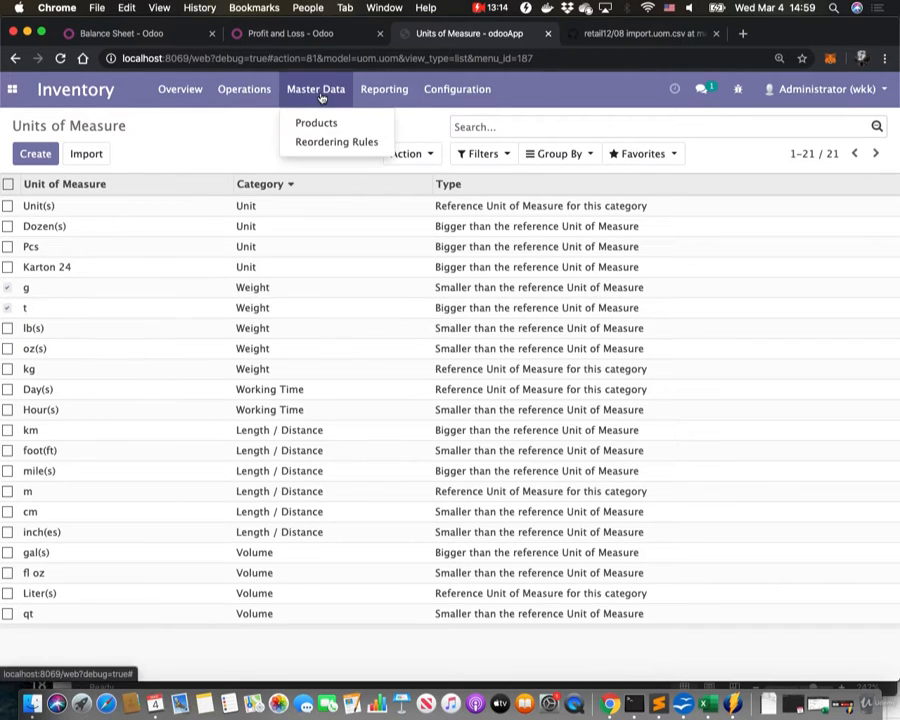
left_click(319, 122)
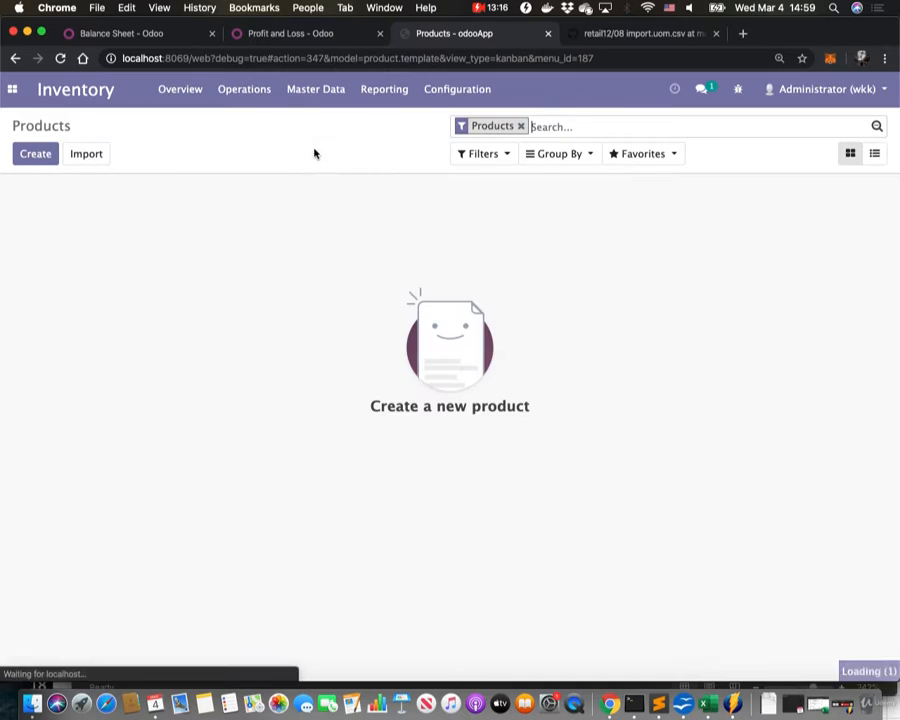
left_click(38, 158)
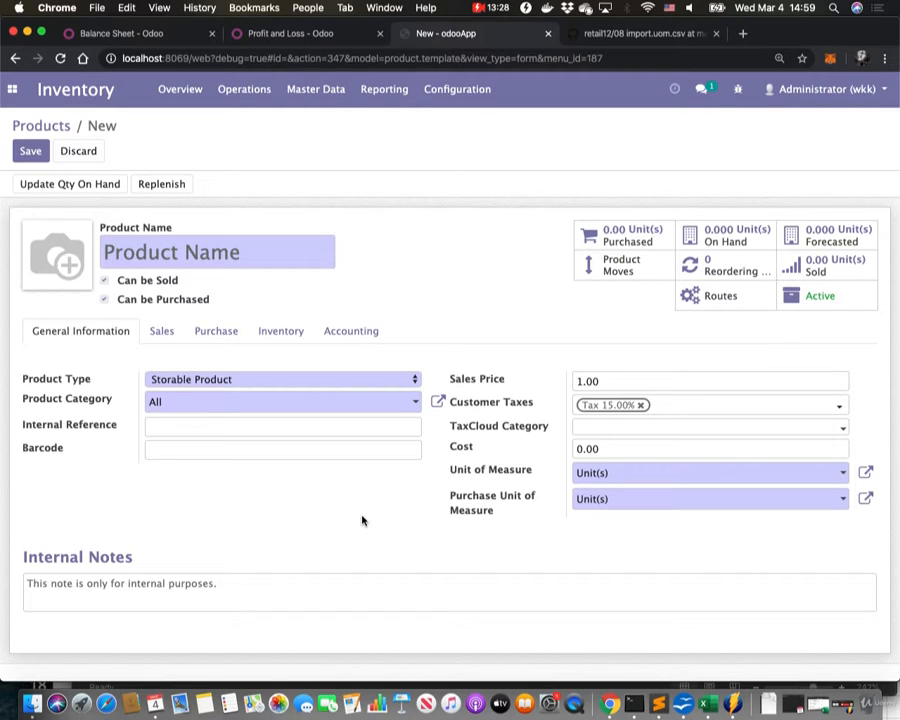
mouse_move(543, 574)
mouse_move(505, 477)
mouse_move(476, 474)
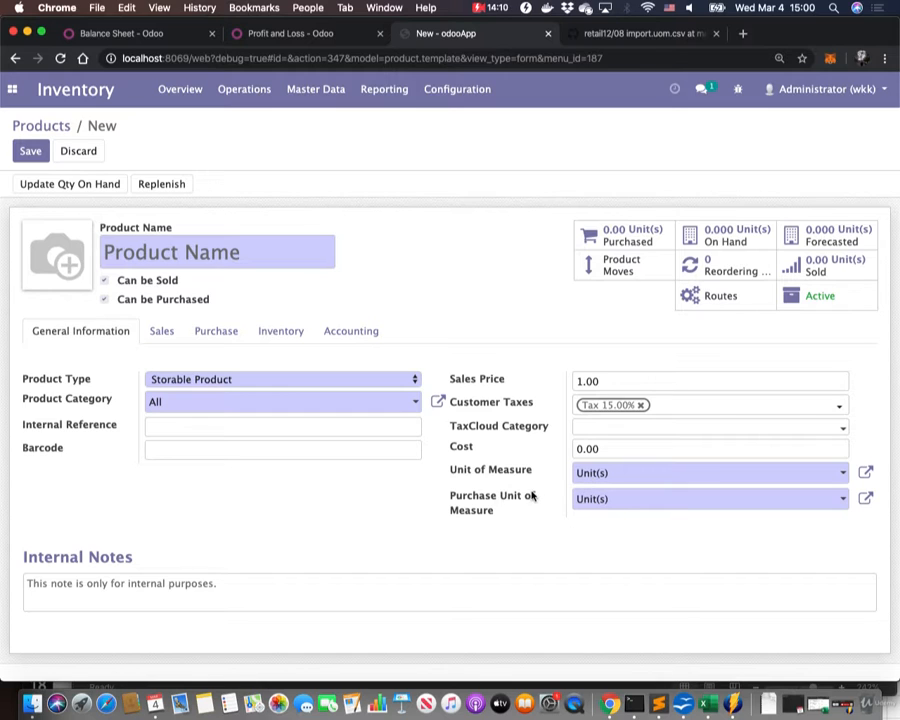
mouse_move(532, 496)
left_click(256, 253)
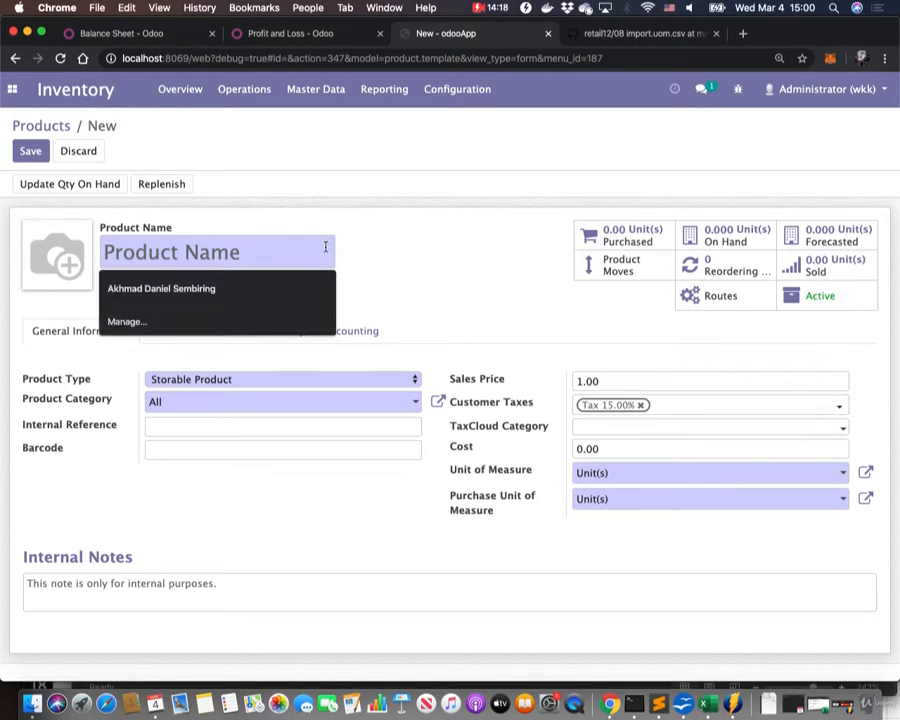
left_click(386, 260)
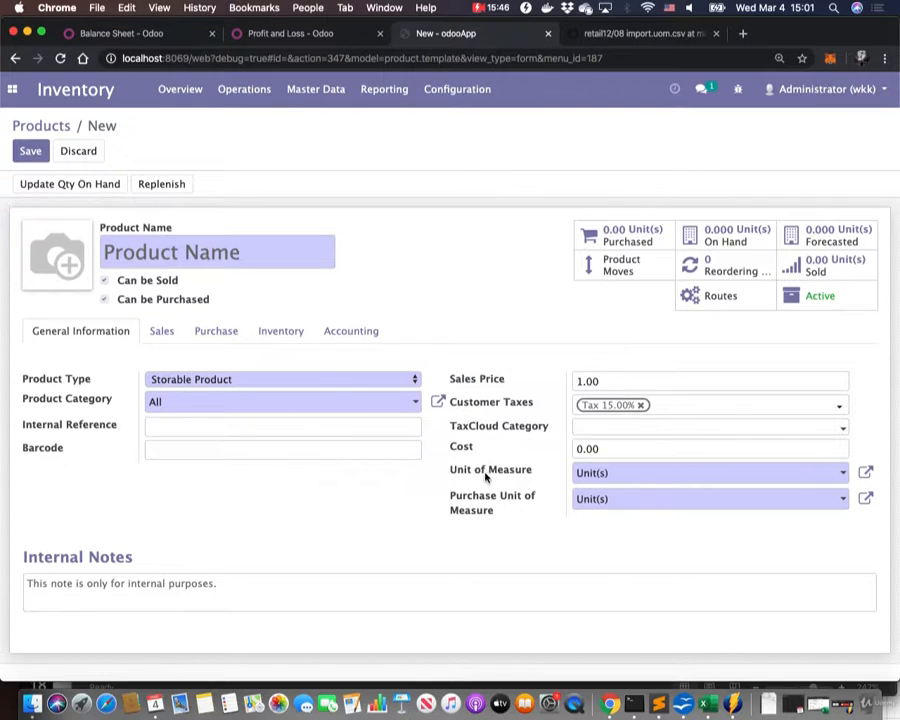
mouse_move(489, 478)
left_click(493, 8)
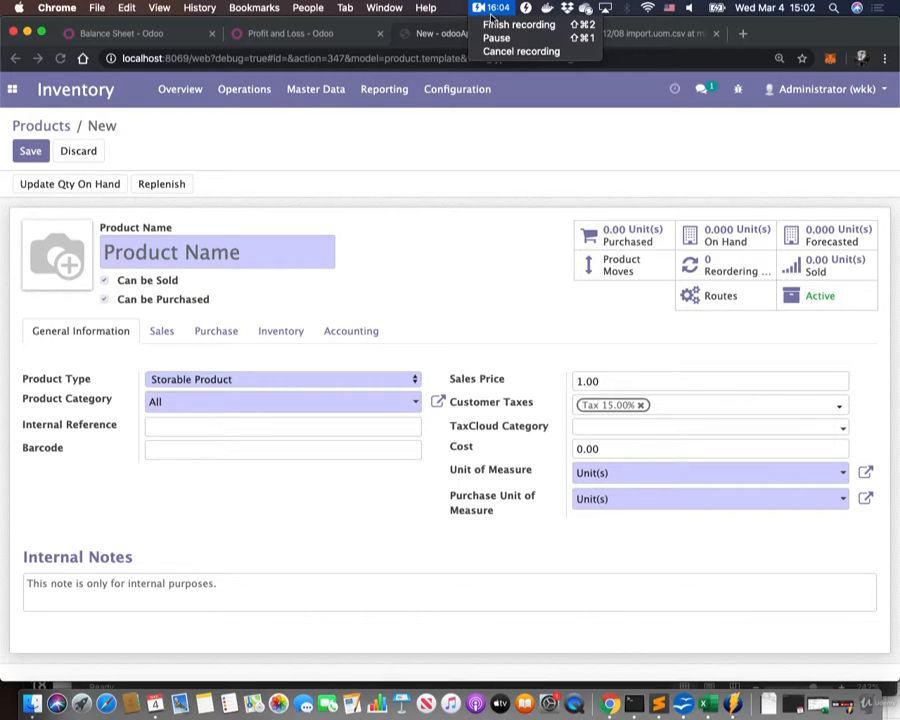